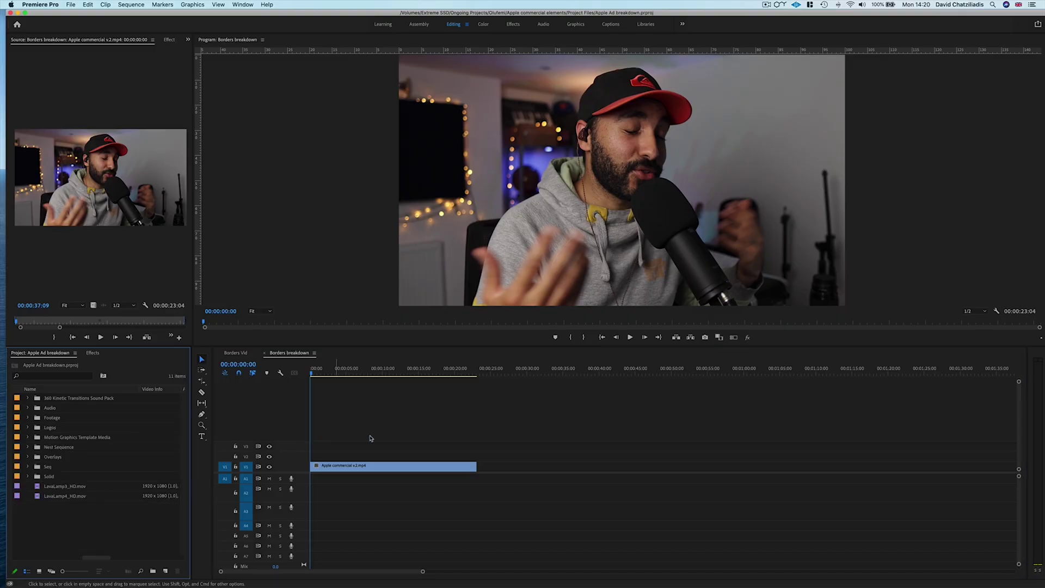
# Set the scale of the Apple commercial v.2.mp4 clip on track V1 to 80, previewing at 00:00:03:18.
pyautogui.click(345, 467)
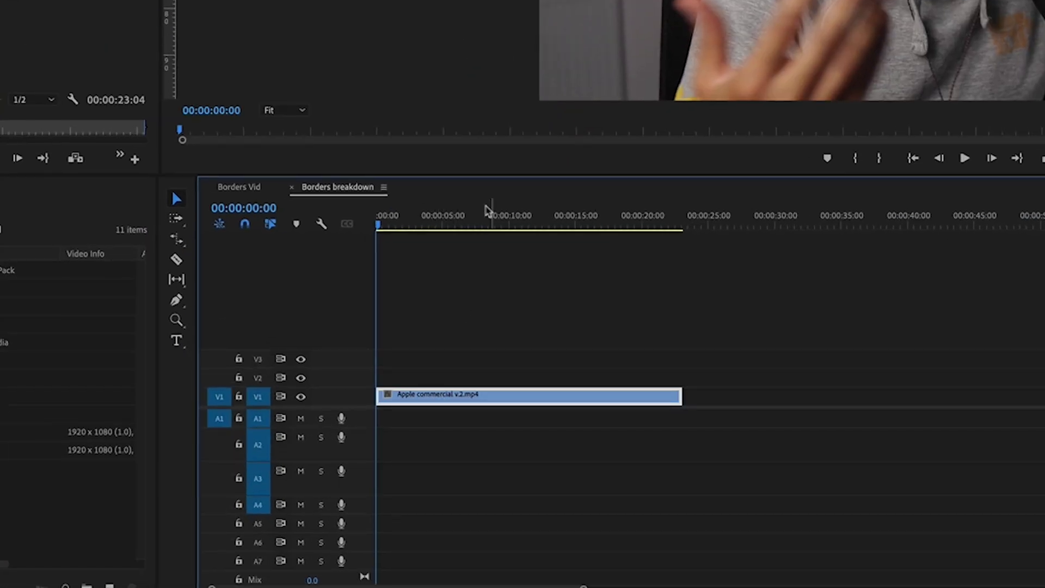
pyautogui.moveTo(487, 212); pyautogui.dragTo(365, 245)
pyautogui.click(426, 225)
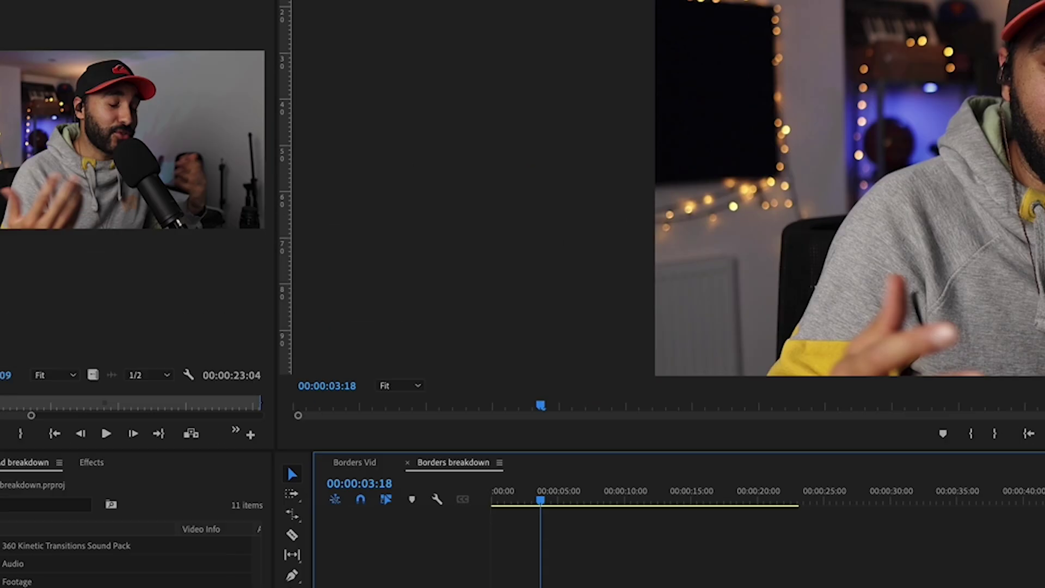
pyautogui.click(223, 1)
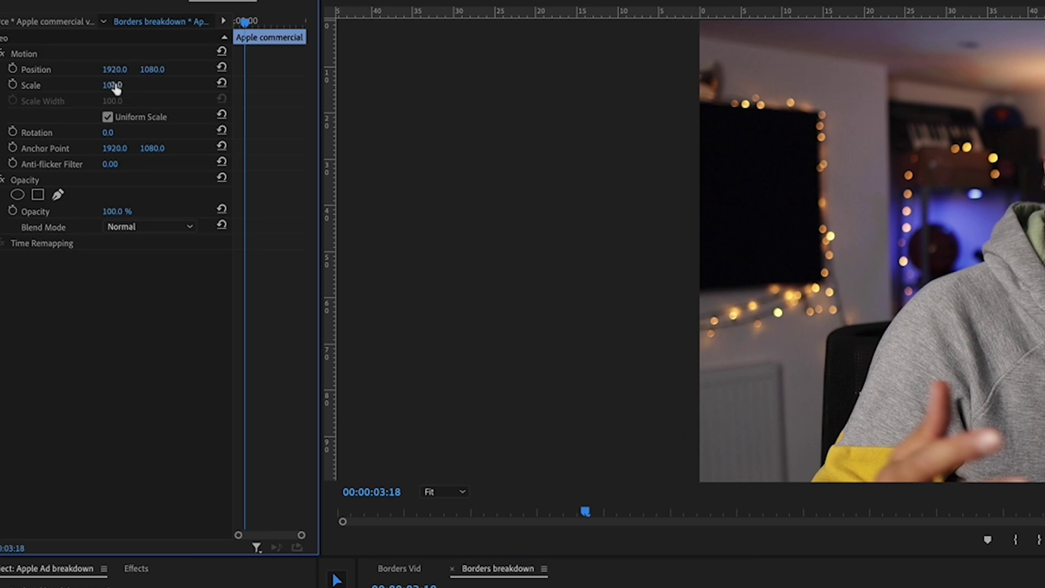
pyautogui.write('80')
pyautogui.press('Return')
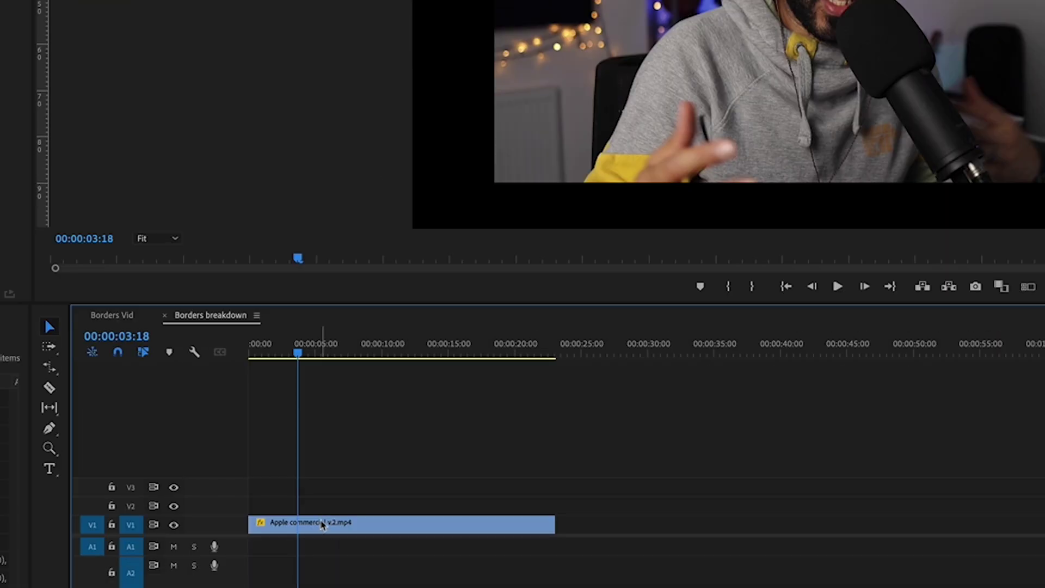
# Duplicate the clip onto track V2 and apply the Drop Shadow effect to the clip on V1.
pyautogui.click(321, 524)
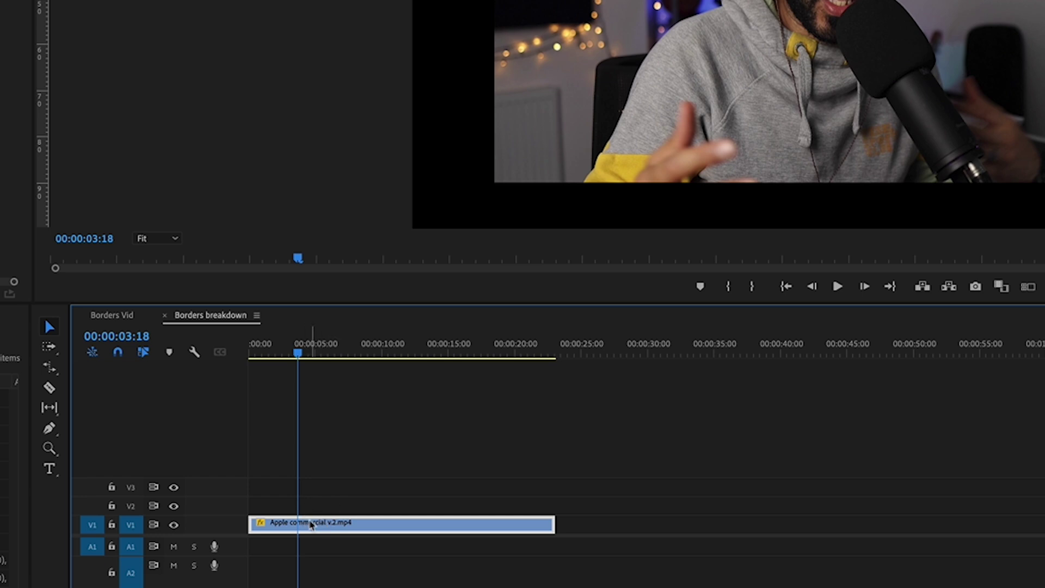
pyautogui.moveTo(316, 528); pyautogui.dragTo(339, 534)
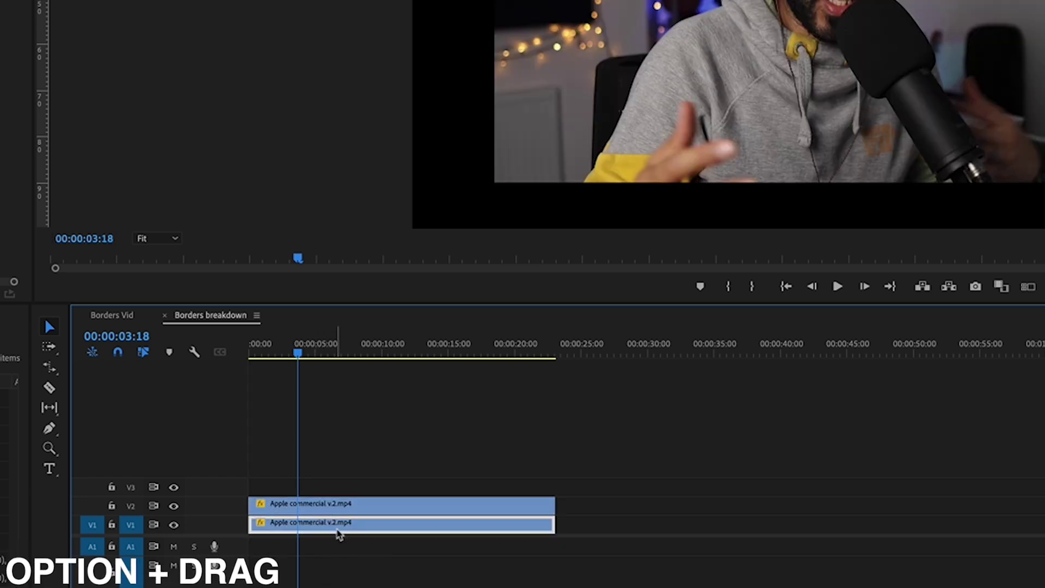
pyautogui.click(44, 315)
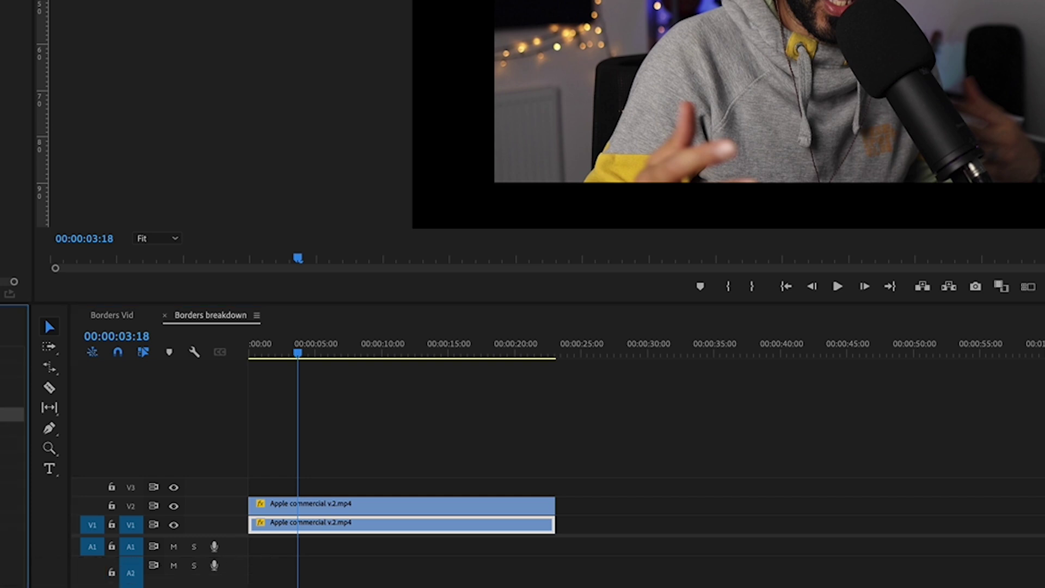
pyautogui.click(92, 336)
pyautogui.write('drop')
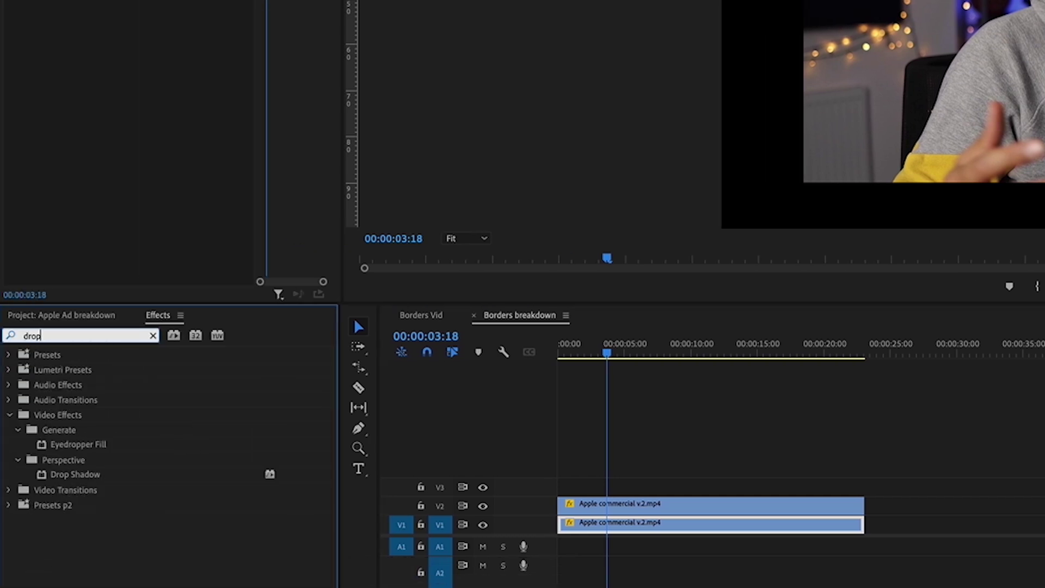
pyautogui.click(75, 474)
pyautogui.moveTo(75, 475); pyautogui.dragTo(610, 525)
# Make the drop shadow white with 100% opacity, distance 0 and Shadow Only enabled.
pyautogui.click(134, 37)
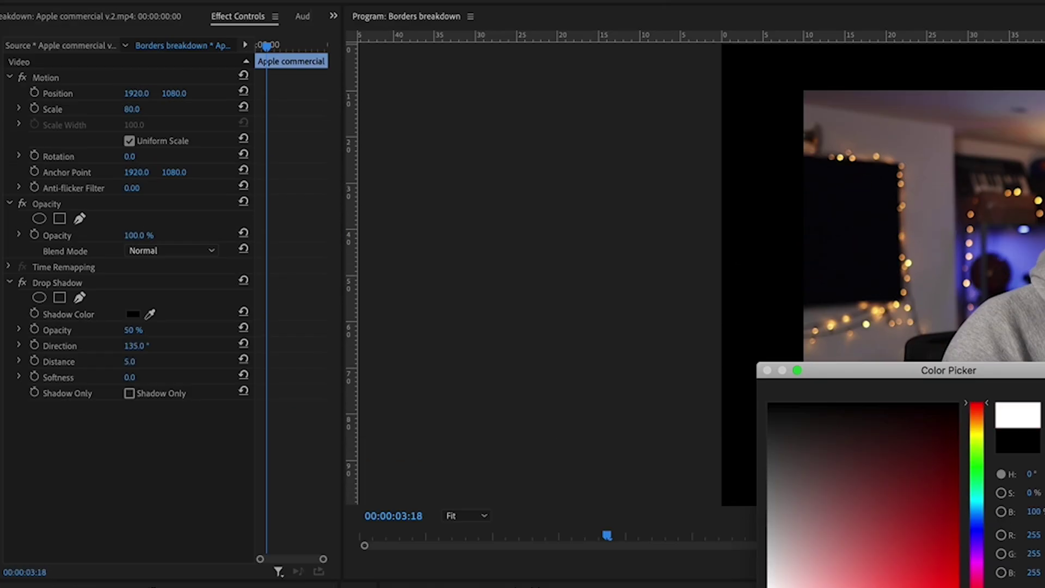
pyautogui.press('Return')
pyautogui.moveTo(136, 329); pyautogui.dragTo(190, 330)
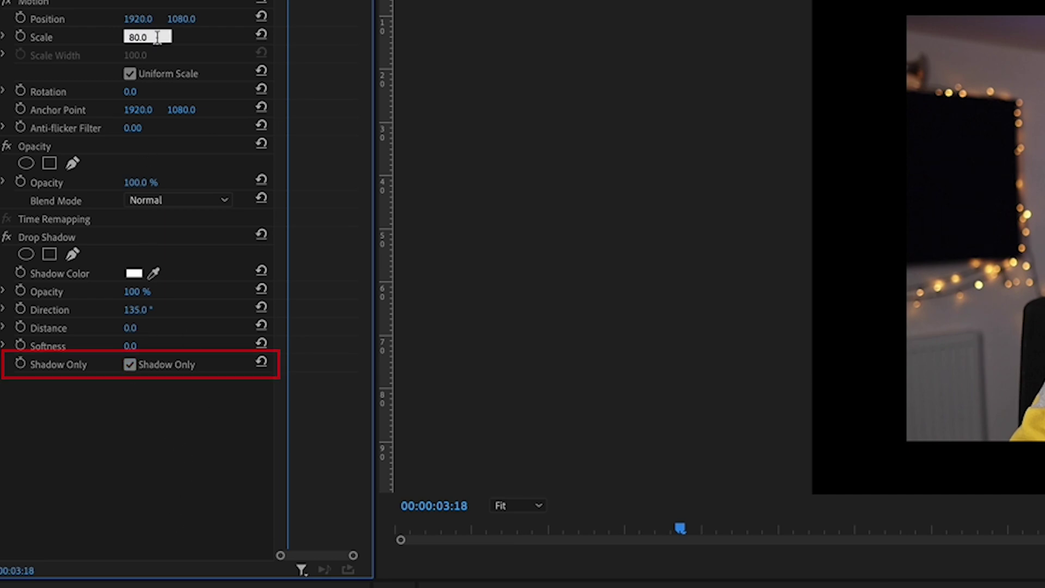
# Set the scale of the drop-shadow clip on V1 to 80.4 to form a thin border.
pyautogui.press('BackSpace')
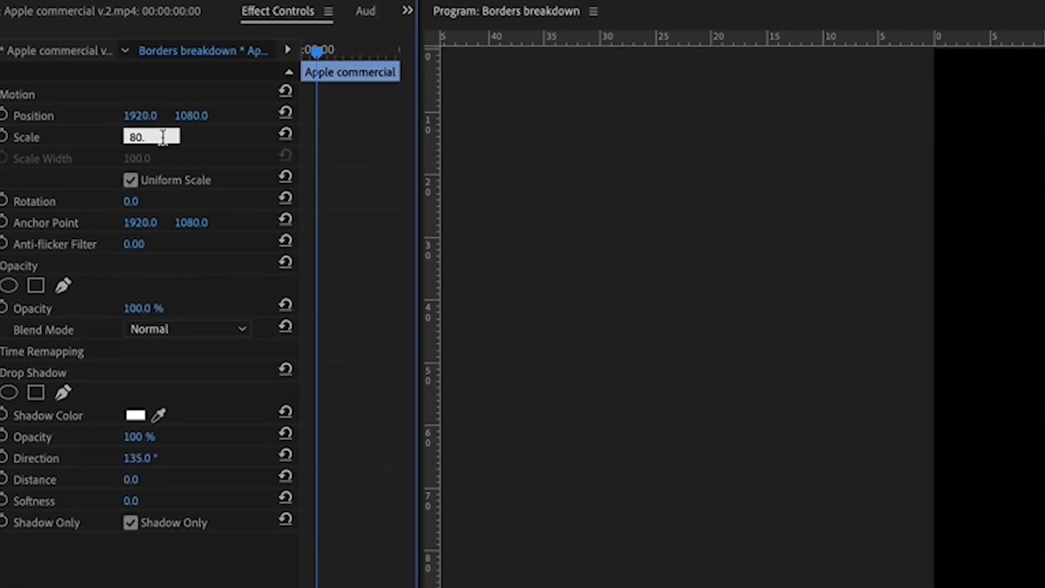
pyautogui.write('4')
pyautogui.press('Return')
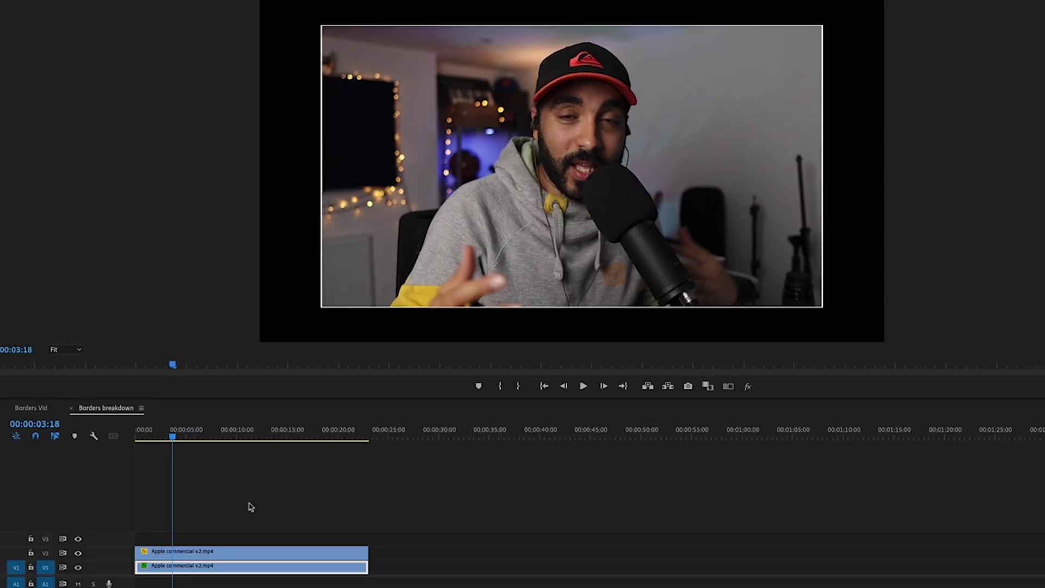
# Nest both clips on V1 and V2 into a sequence named TEST.
pyautogui.click(220, 554)
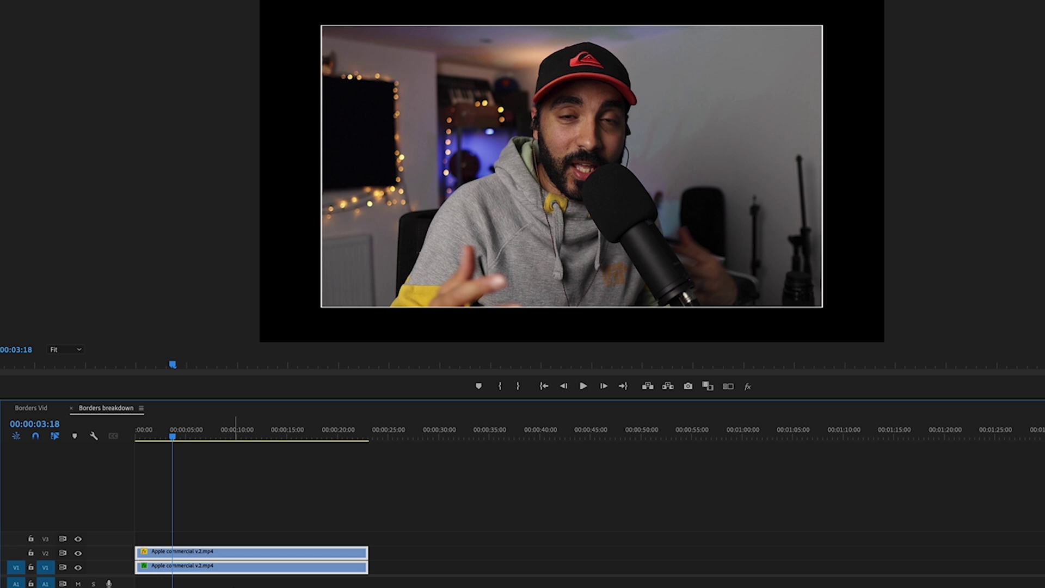
pyautogui.press('n')
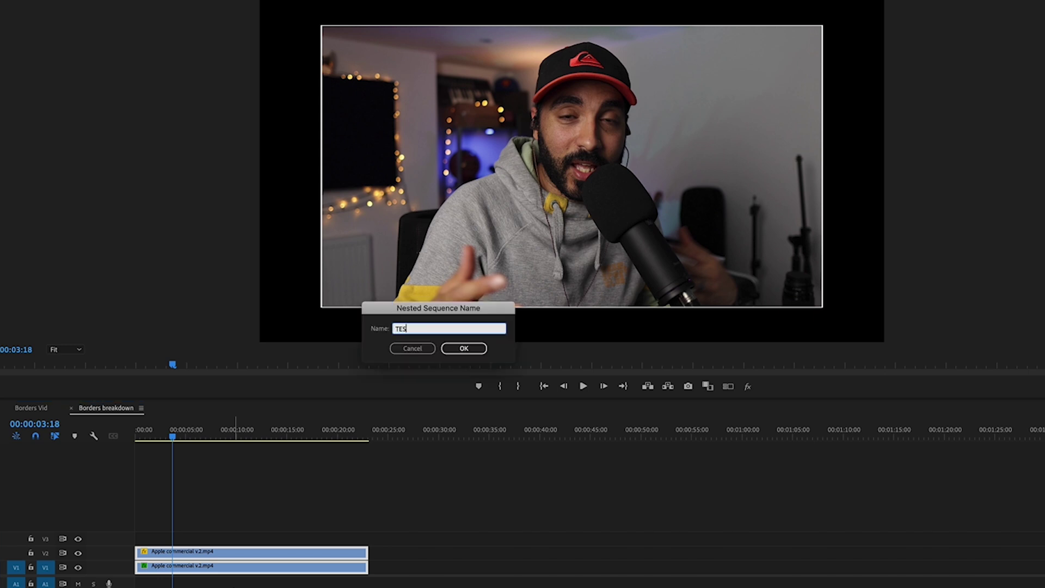
pyautogui.press('Return')
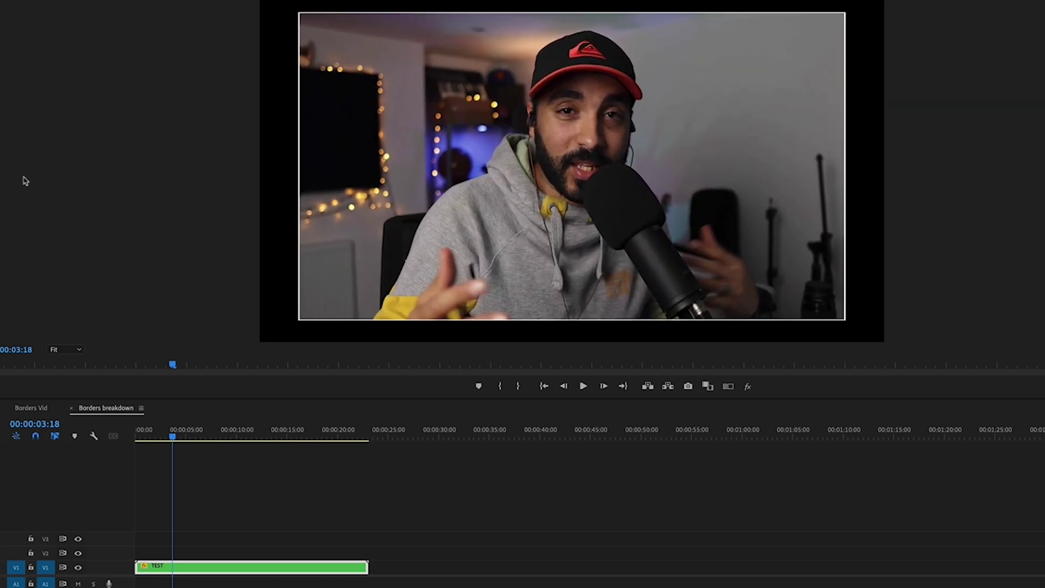
# Undo the TEST nesting and the white border made on the V1 clip.
pyautogui.hotkey('ctrl', 'z')
pyautogui.hotkey('ctrl', 'z')
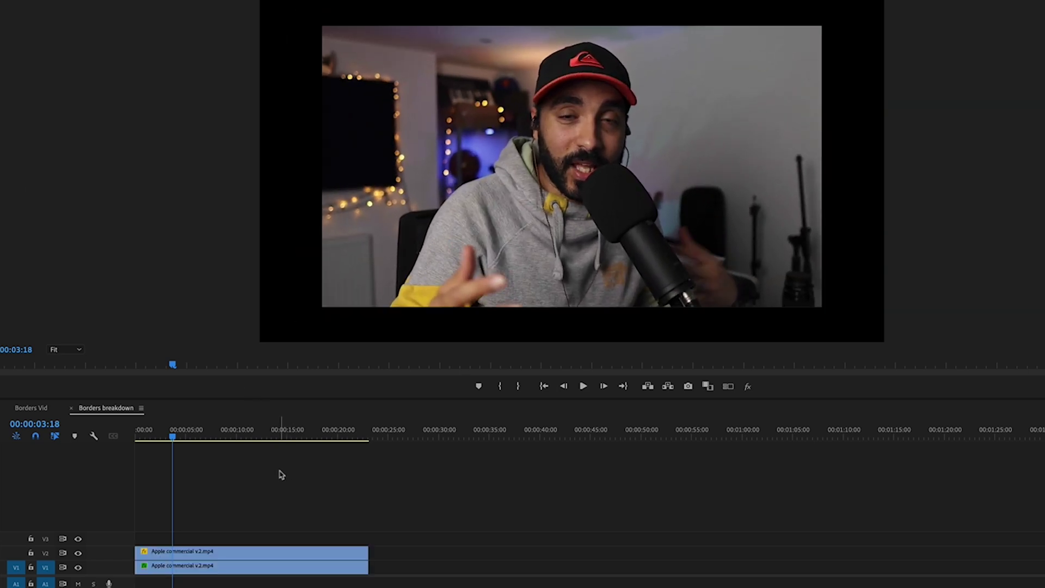
pyautogui.hotkey('ctrl', 'z')
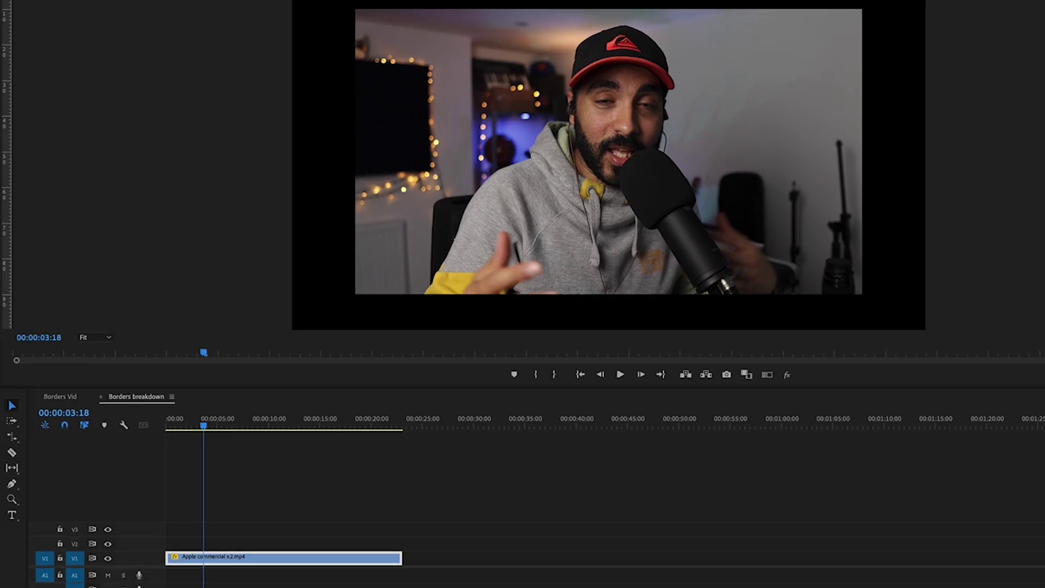
# Apply the Grid effect to the clip on V1 and set its Size From option to Width & Height Sliders.
pyautogui.click(99, 302)
pyautogui.write('f')
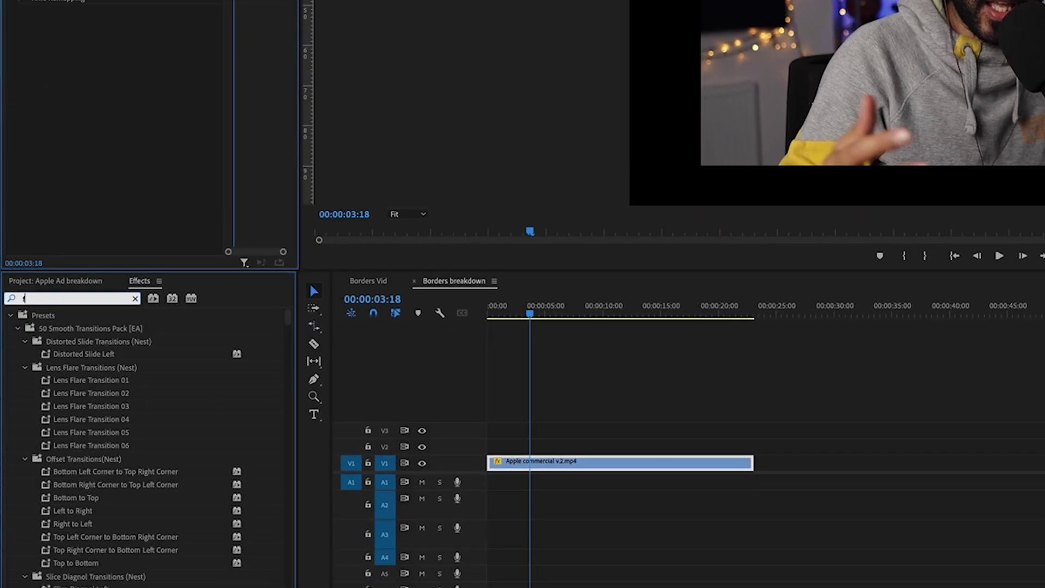
pyautogui.press('BackSpace')
pyautogui.write('grid')
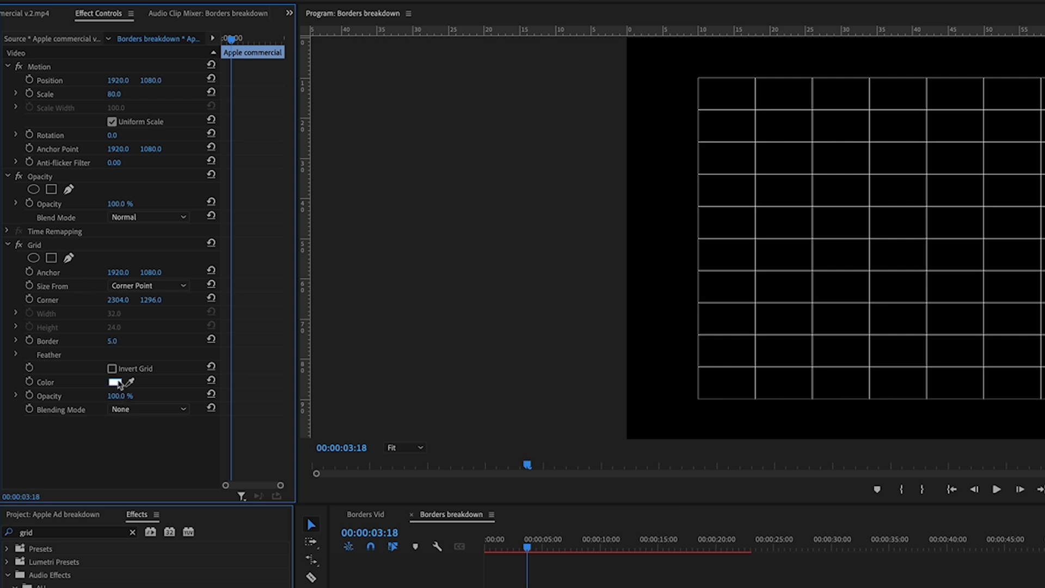
pyautogui.click(144, 285)
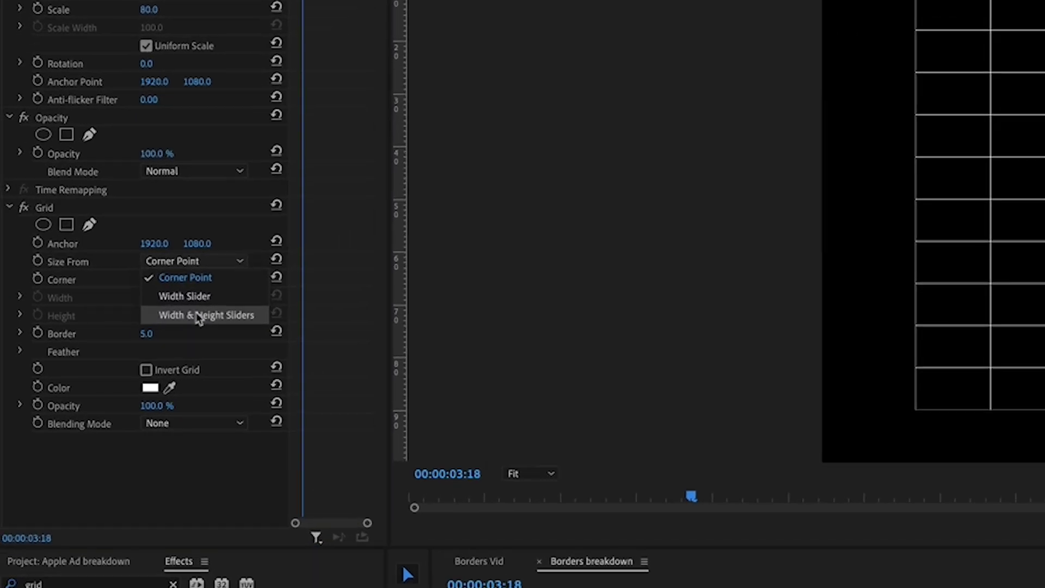
pyautogui.click(202, 316)
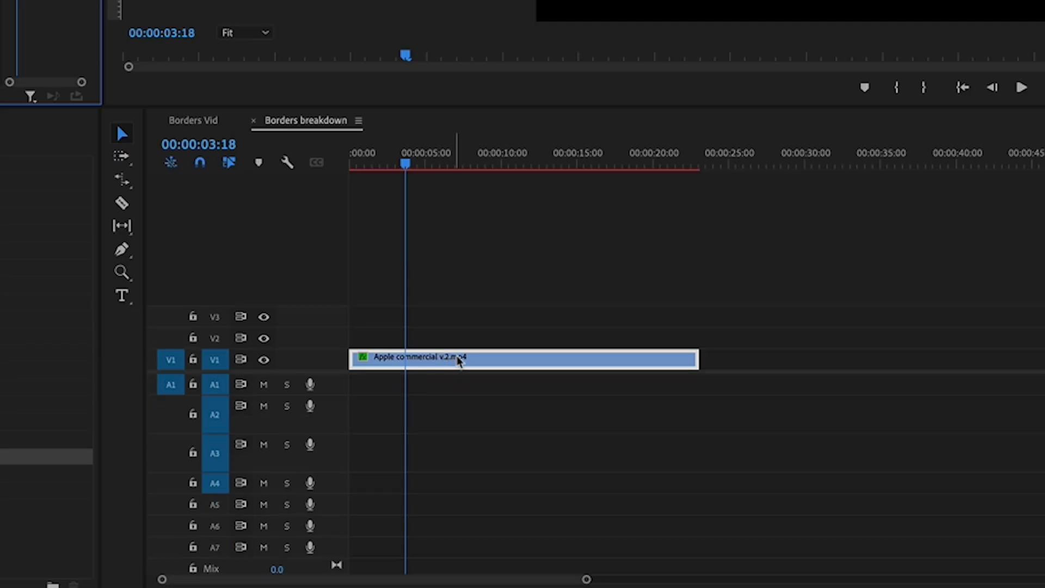
# Reveal the timeline clip in the project to check its frame size.
pyautogui.click(456, 359)
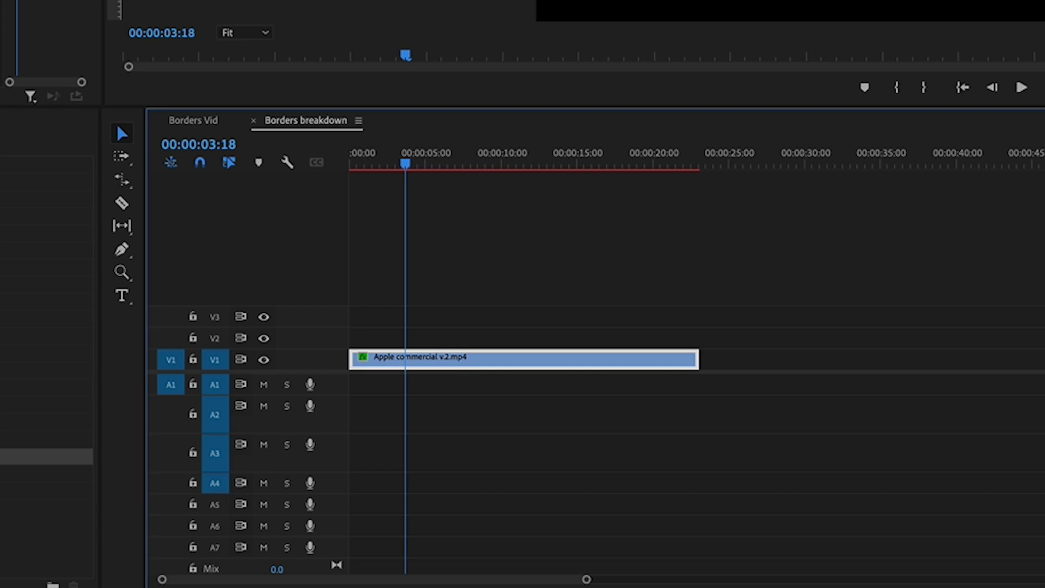
pyautogui.hotkey('shift', '1')
pyautogui.rightClick(430, 374)
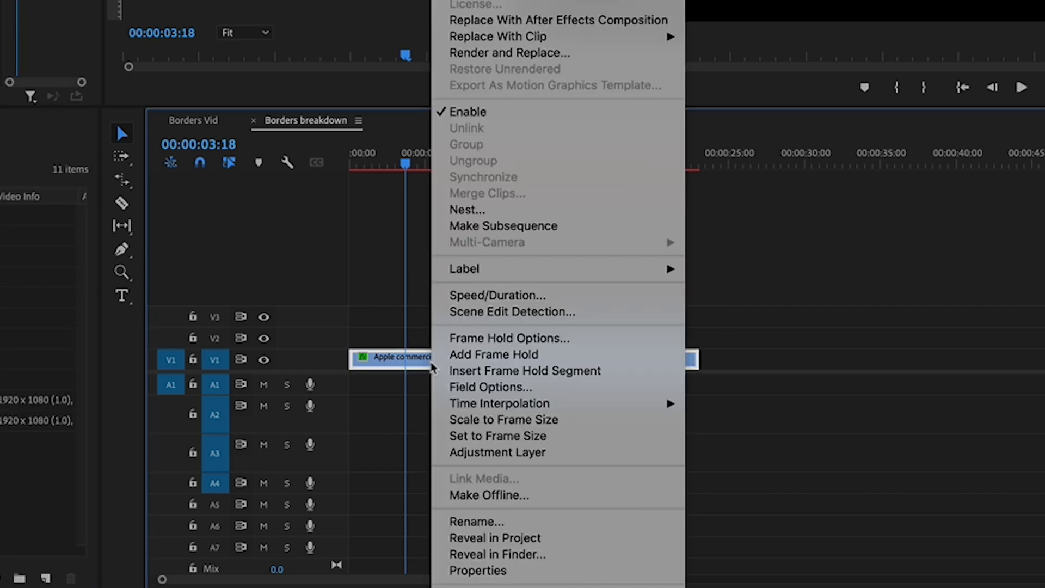
pyautogui.click(505, 537)
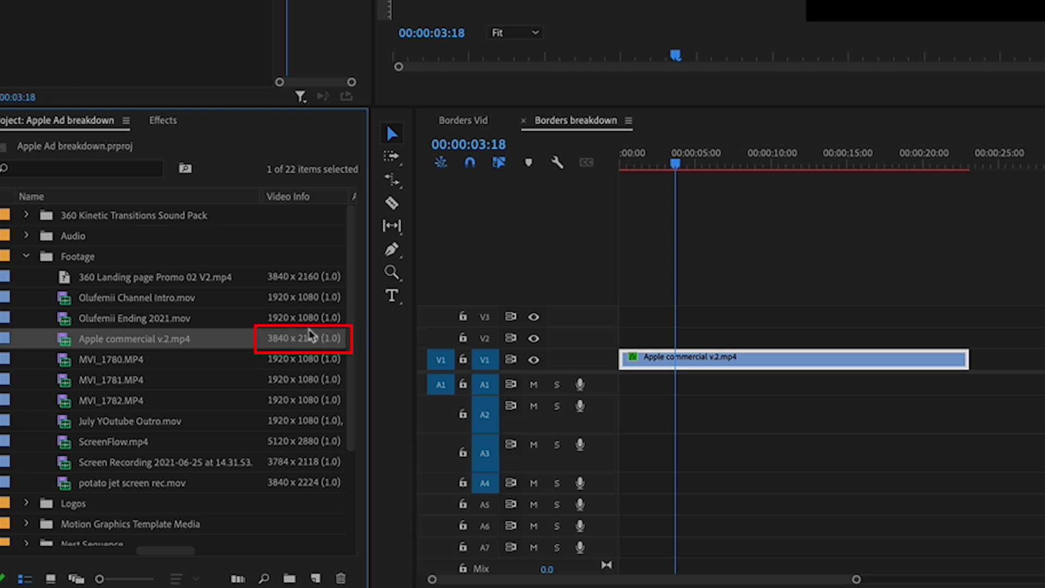
# Set the Grid effect's width to 3840, height to 2160, border to 0 and blending mode to Normal.
pyautogui.click(168, 335)
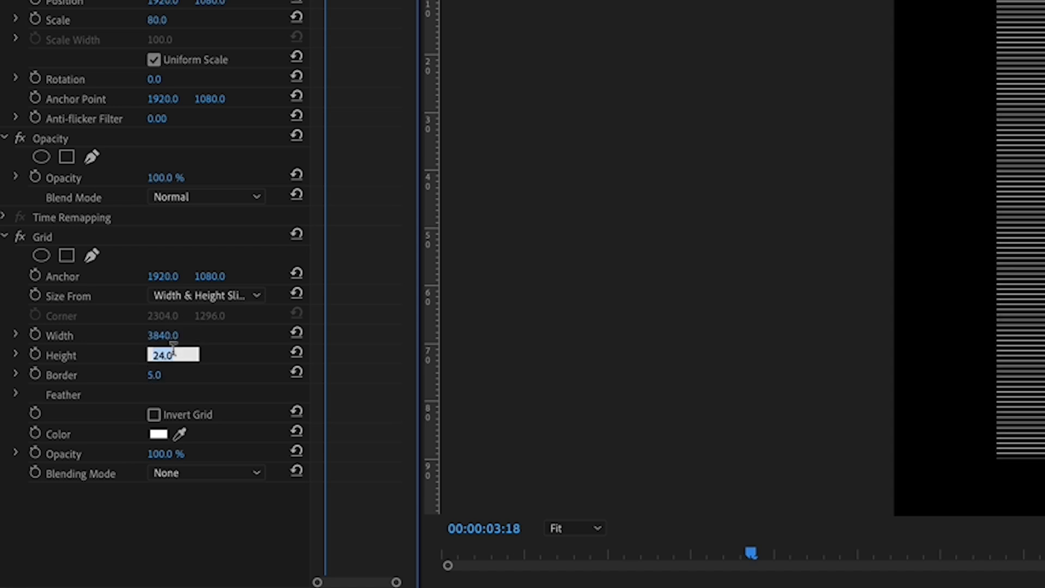
pyautogui.write('2160')
pyautogui.press('Return')
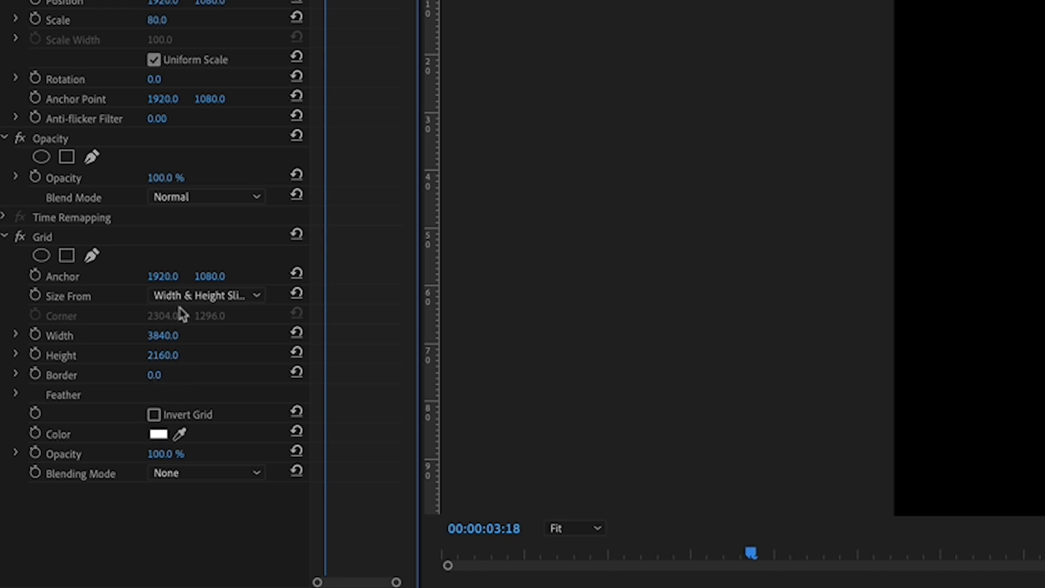
pyautogui.click(191, 473)
pyautogui.click(201, 509)
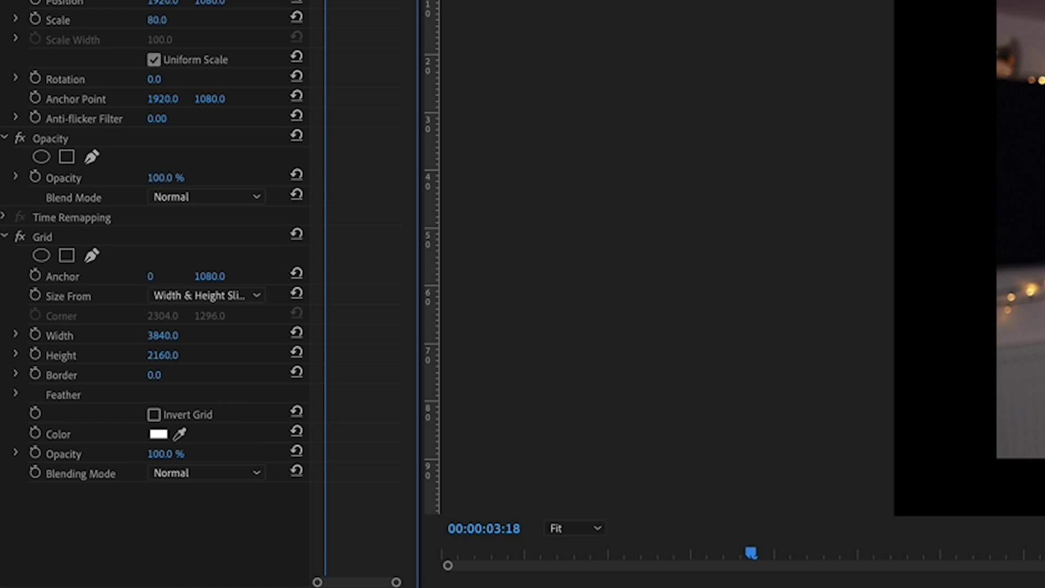
# Set the Grid anchor to 0, 0 and its border thickness to 94.
pyautogui.moveTo(154, 374); pyautogui.dragTo(177, 374)
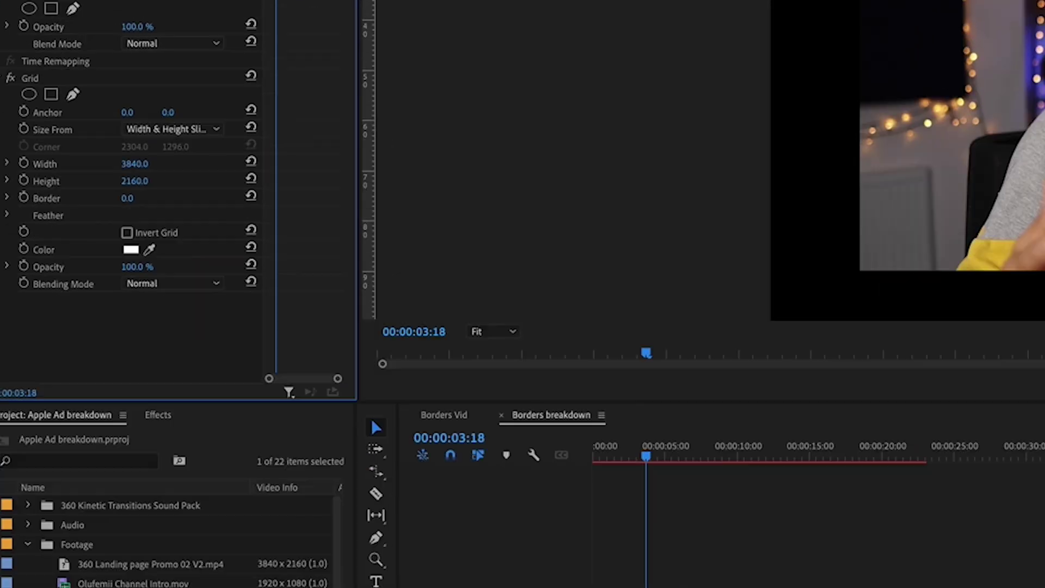
pyautogui.moveTo(154, 375); pyautogui.dragTo(209, 375)
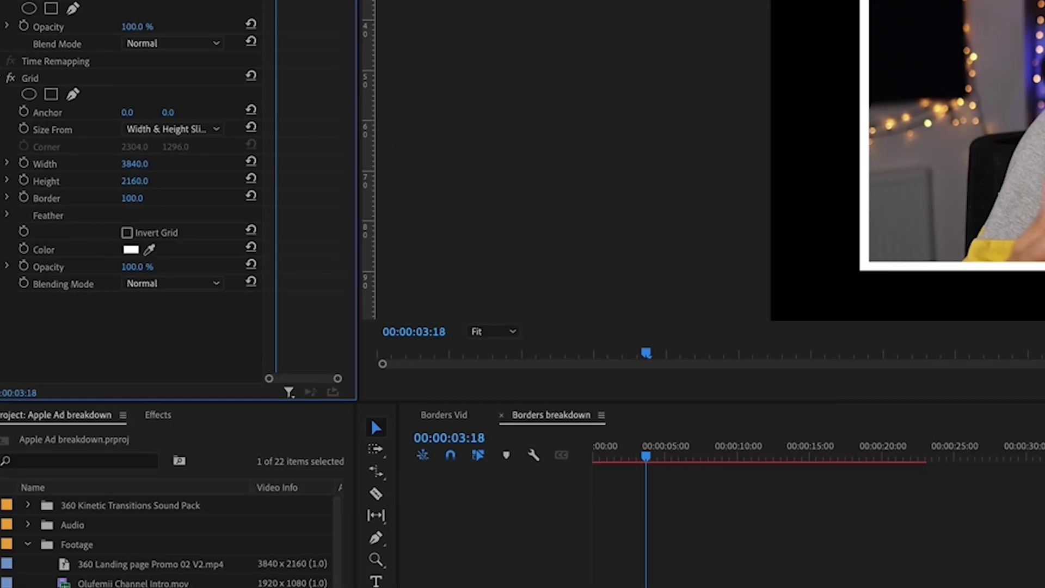
pyautogui.moveTo(130, 198); pyautogui.dragTo(149, 198)
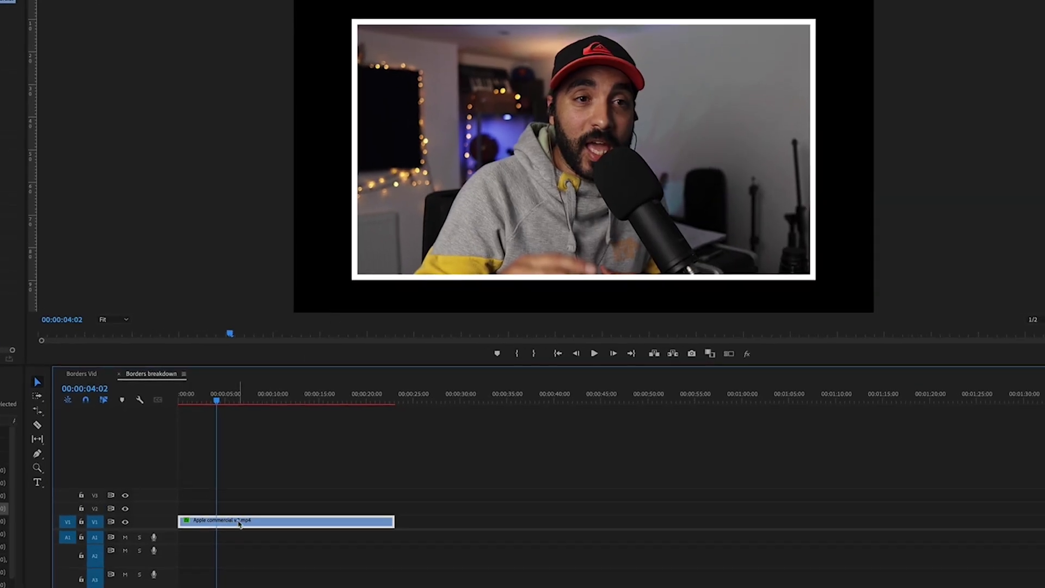
# Duplicate the bordered clip onto the track above and disable the Grid effect on the copy.
pyautogui.moveTo(239, 524)
pyautogui.mouseDown()
pyautogui.moveTo(230, 514)
pyautogui.moveTo(244, 512)
pyautogui.mouseUp()
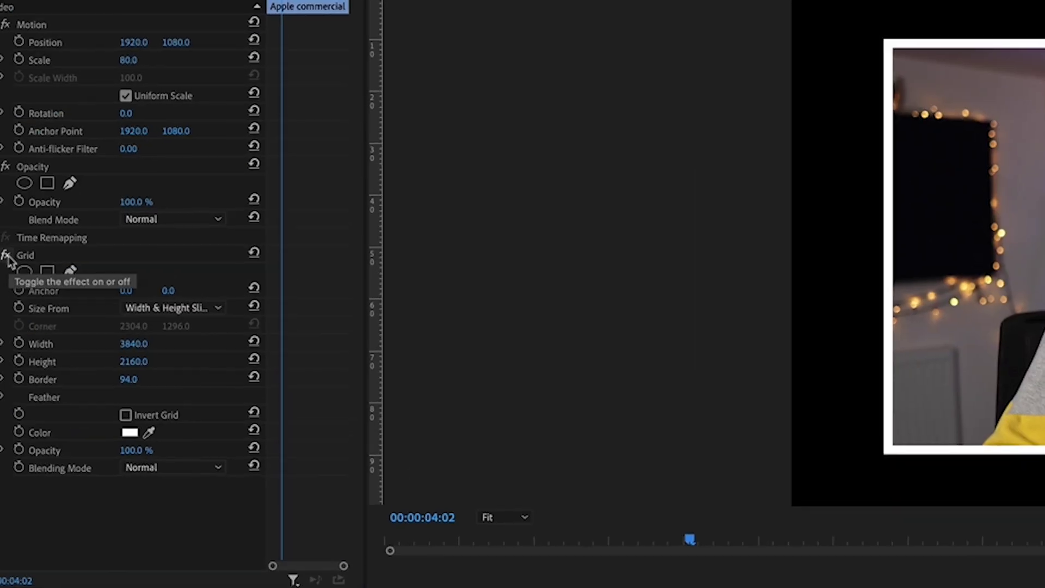
pyautogui.click(22, 256)
pyautogui.click(49, 255)
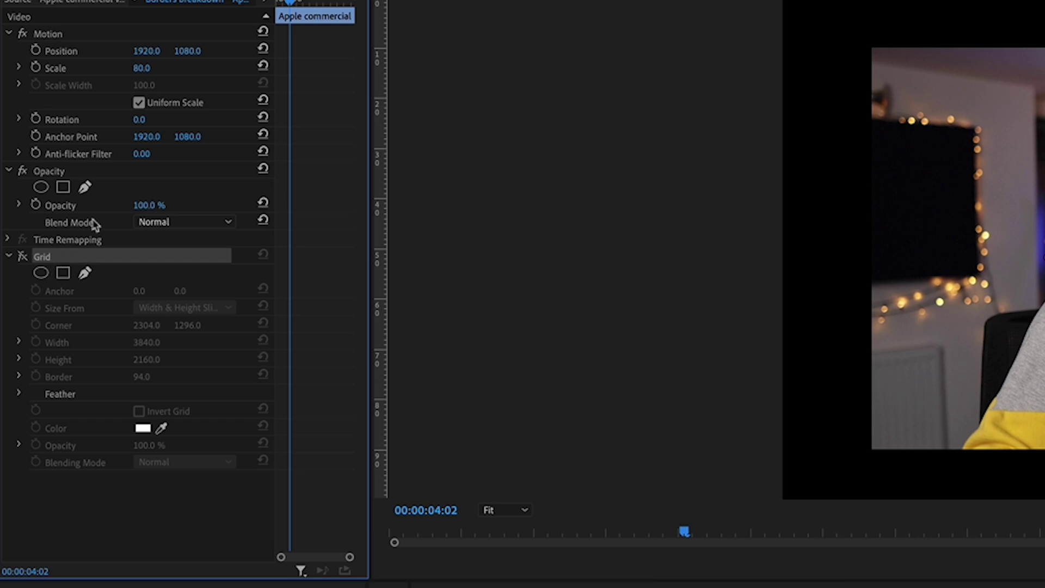
# Set the upper copy's opacity blend mode to Lighten.
pyautogui.click(174, 223)
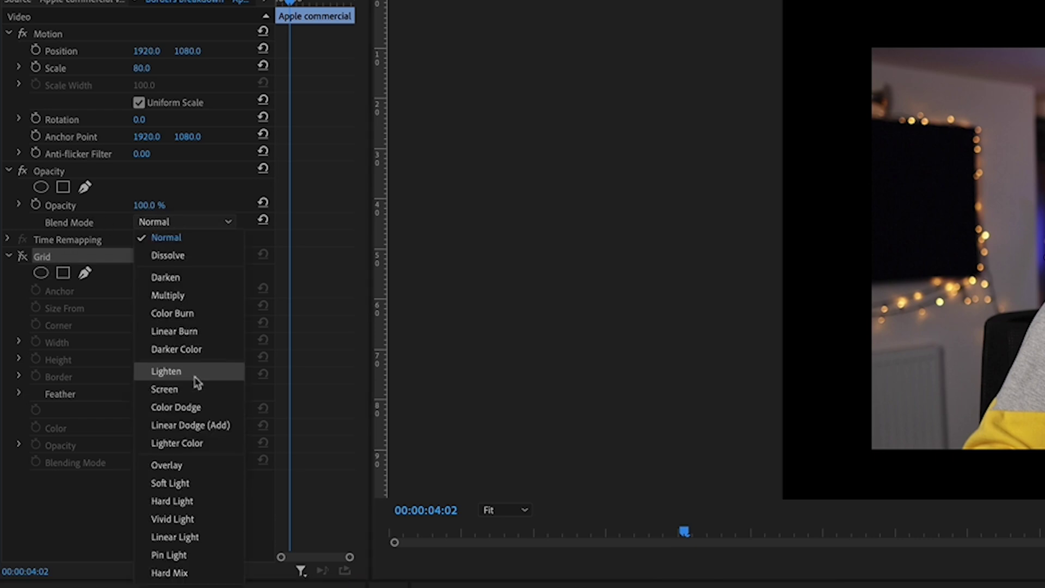
pyautogui.click(197, 375)
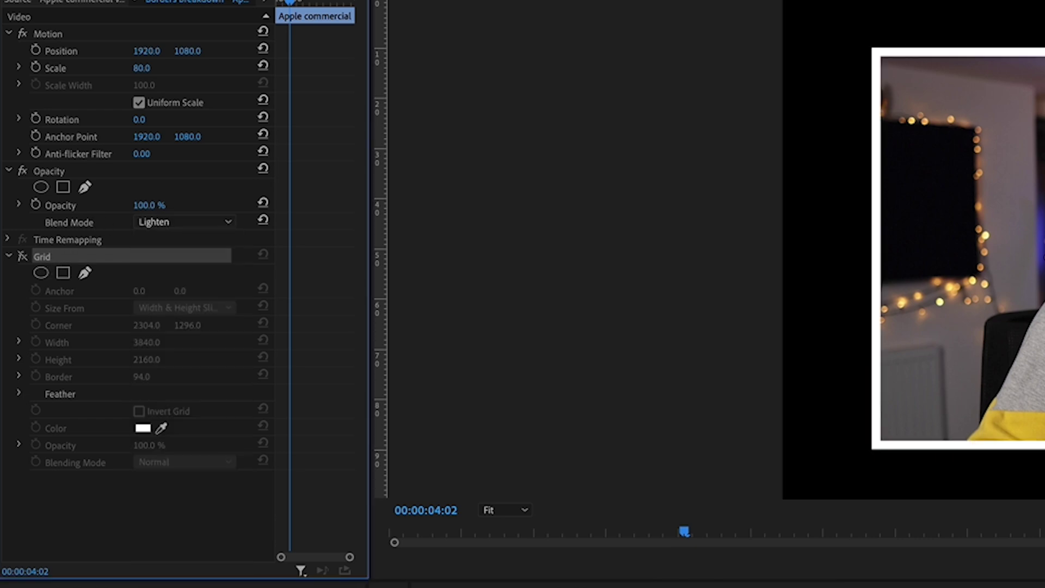
# Move the upper clip to track V4 and collapse the Footage folder in the project.
pyautogui.moveTo(385, 492); pyautogui.dragTo(376, 477)
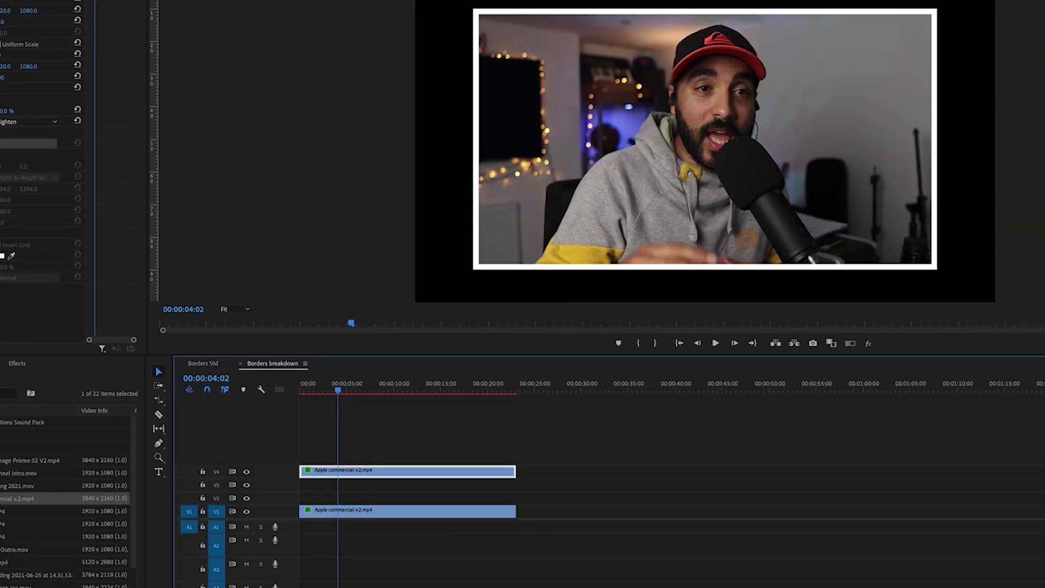
pyautogui.click(27, 447)
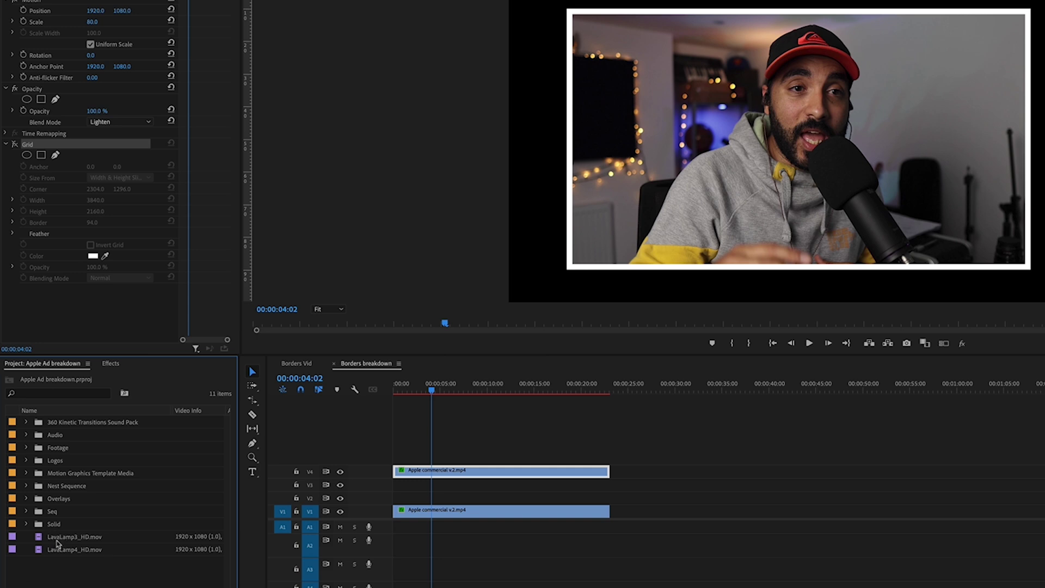
# Place LavaLamp3_HD.mov on track V2 at the sequence start, with its blend mode set to Multiply and its scale to 160.
pyautogui.moveTo(54, 539); pyautogui.dragTo(393, 503)
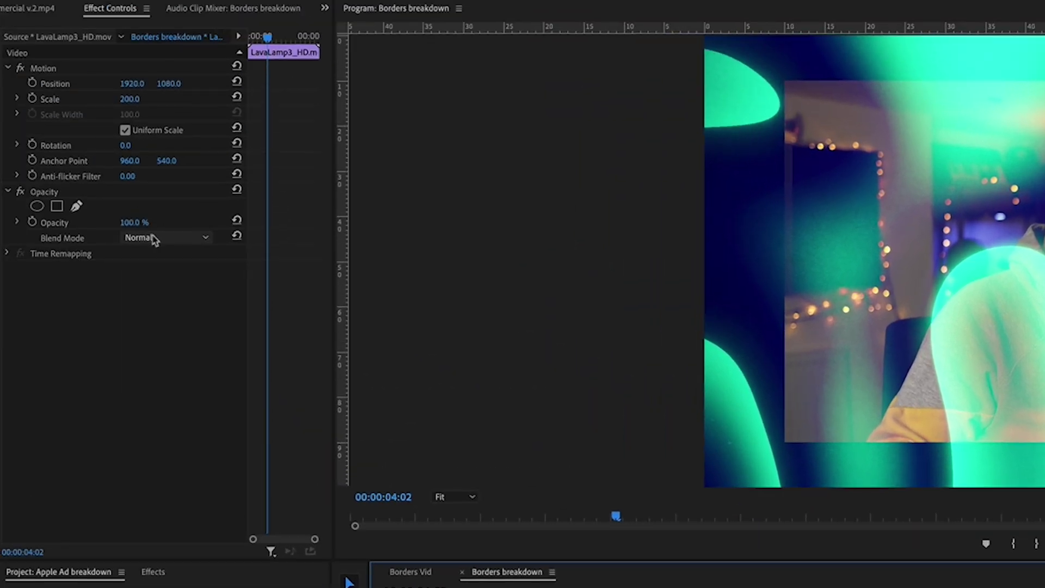
pyautogui.click(155, 238)
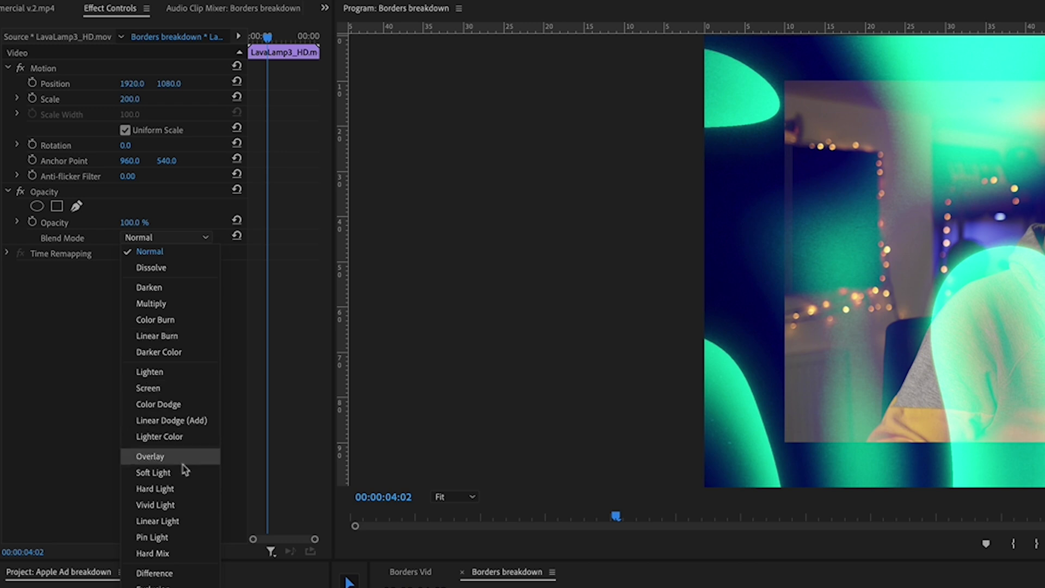
pyautogui.click(171, 303)
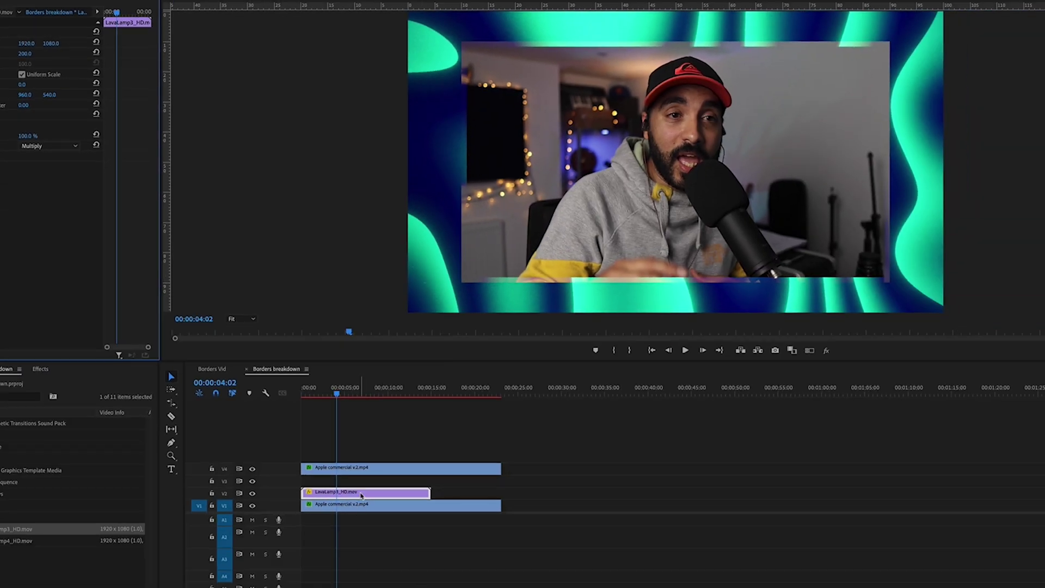
pyautogui.moveTo(25, 55); pyautogui.dragTo(2, 55)
pyautogui.moveTo(338, 393)
pyautogui.mouseDown()
pyautogui.moveTo(385, 403)
pyautogui.moveTo(291, 407)
pyautogui.moveTo(311, 393)
pyautogui.moveTo(352, 393)
pyautogui.mouseUp()
# Temporarily disable the V1 clip to compare the image without it, and re-enable it.
pyautogui.press('d')
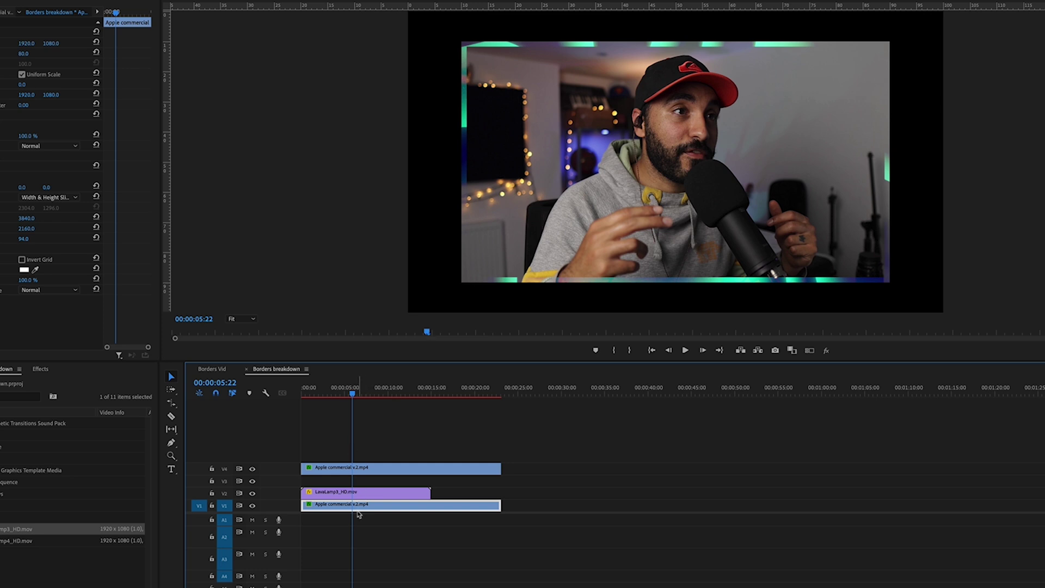
pyautogui.press('shift+super+e')
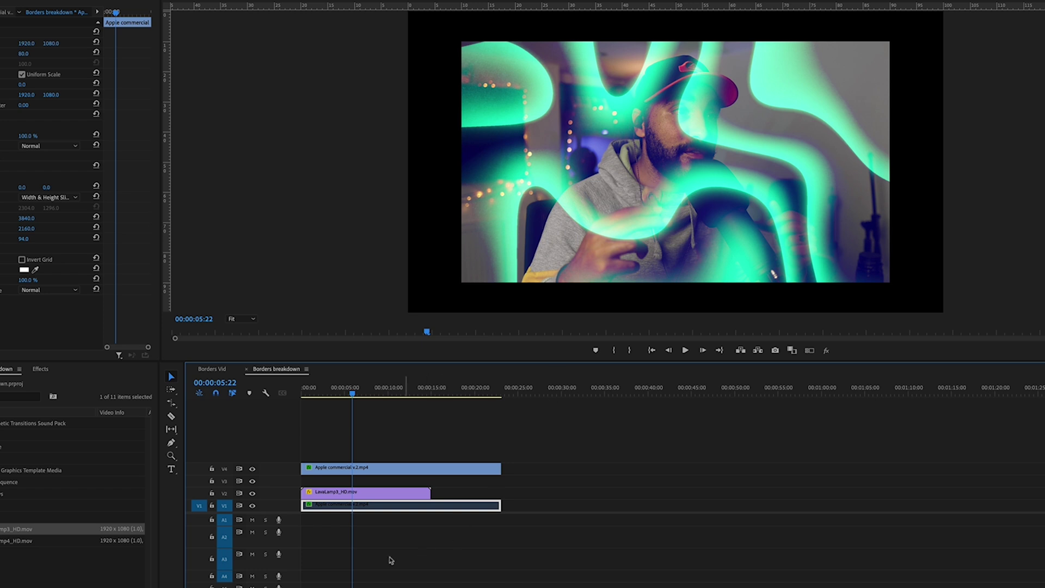
pyautogui.press('shift+super+e')
pyautogui.moveTo(354, 387); pyautogui.dragTo(321, 404)
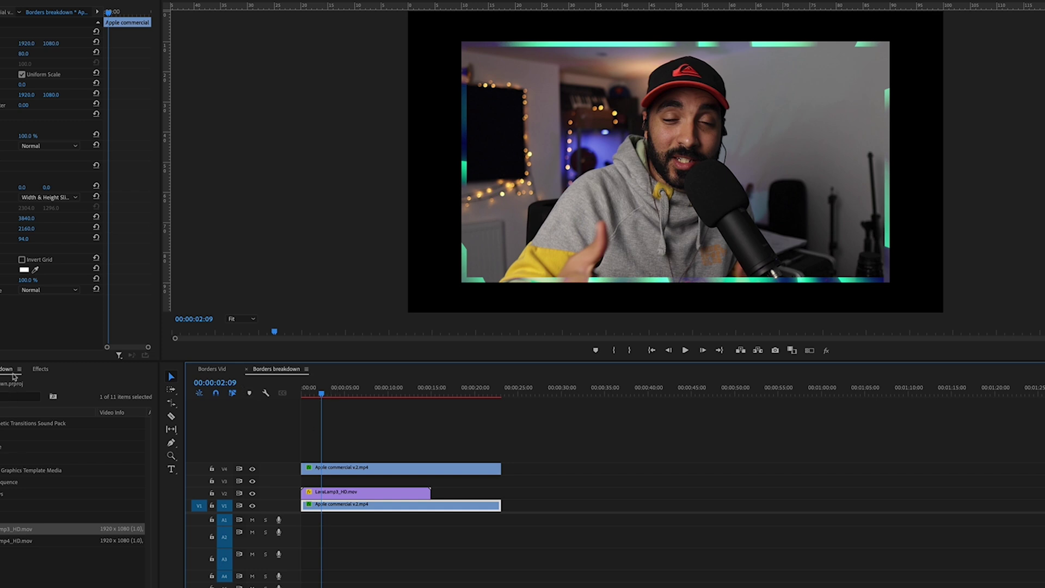
# Apply the Crop effect to the clips on tracks V4, V2 and V1.
pyautogui.click(40, 369)
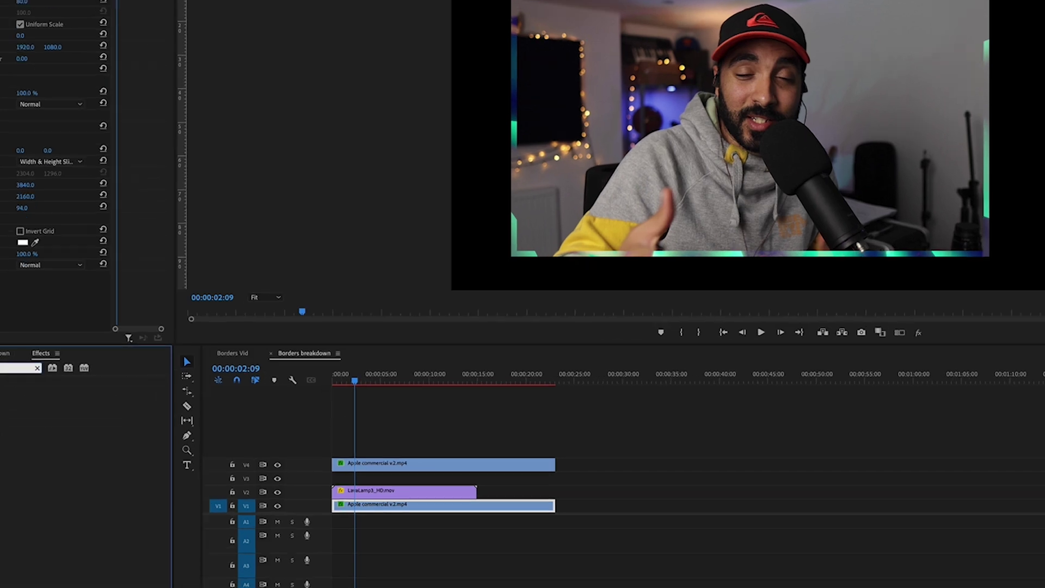
pyautogui.write('crop')
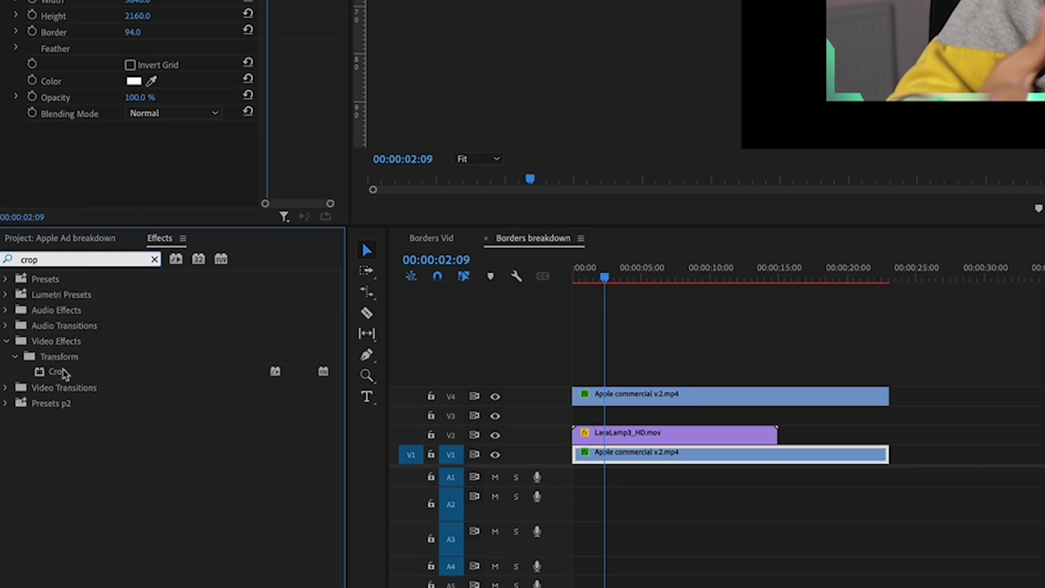
pyautogui.moveTo(65, 374); pyautogui.dragTo(589, 393)
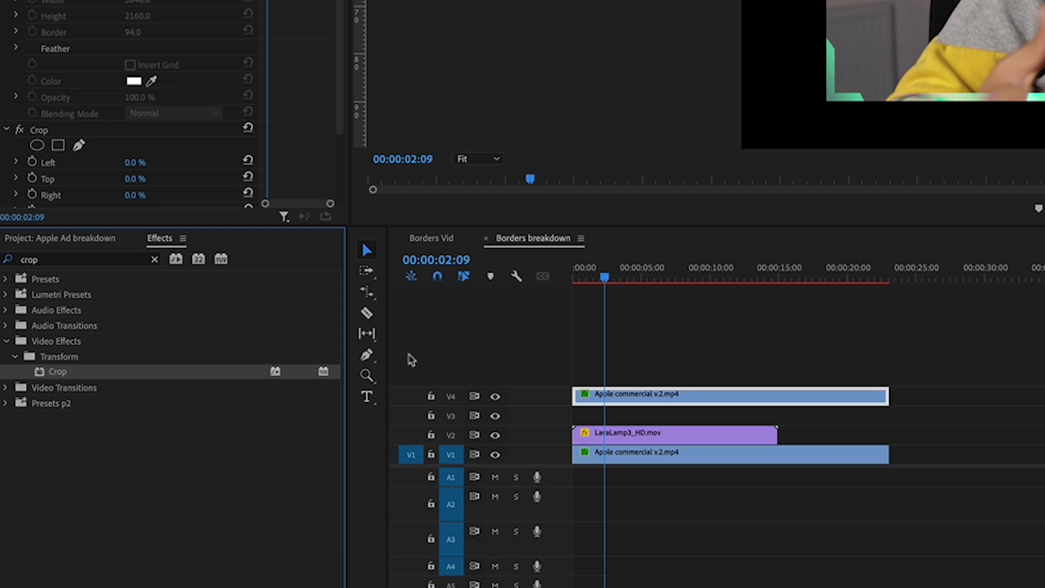
pyautogui.click(630, 452)
# Keyframe Crop Left and Right on the V4 clip at 00:00:01:07 and again ten frames further on, at 00:00:01:17.
pyautogui.click(595, 281)
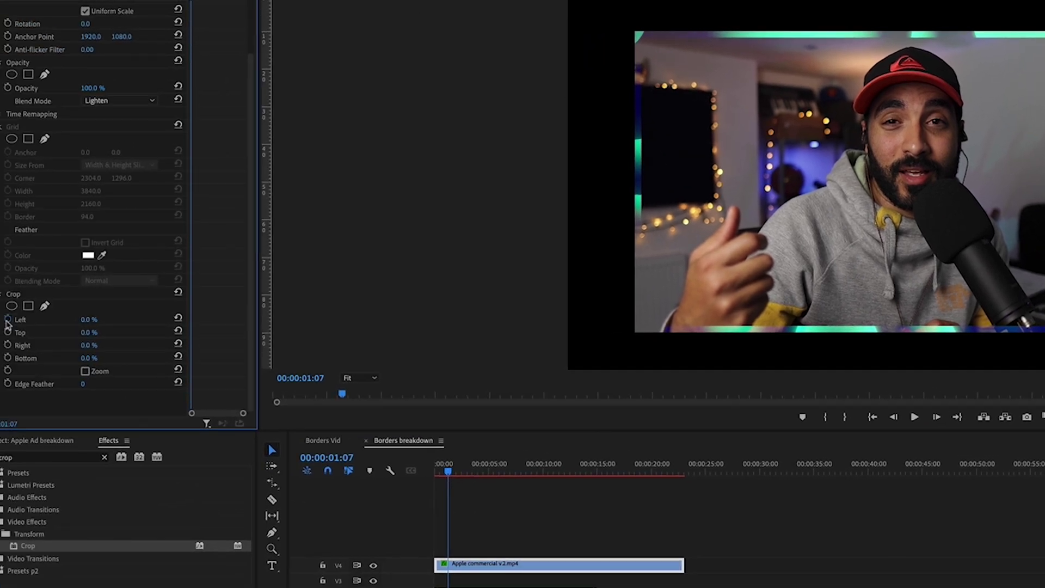
pyautogui.click(8, 319)
pyautogui.click(8, 345)
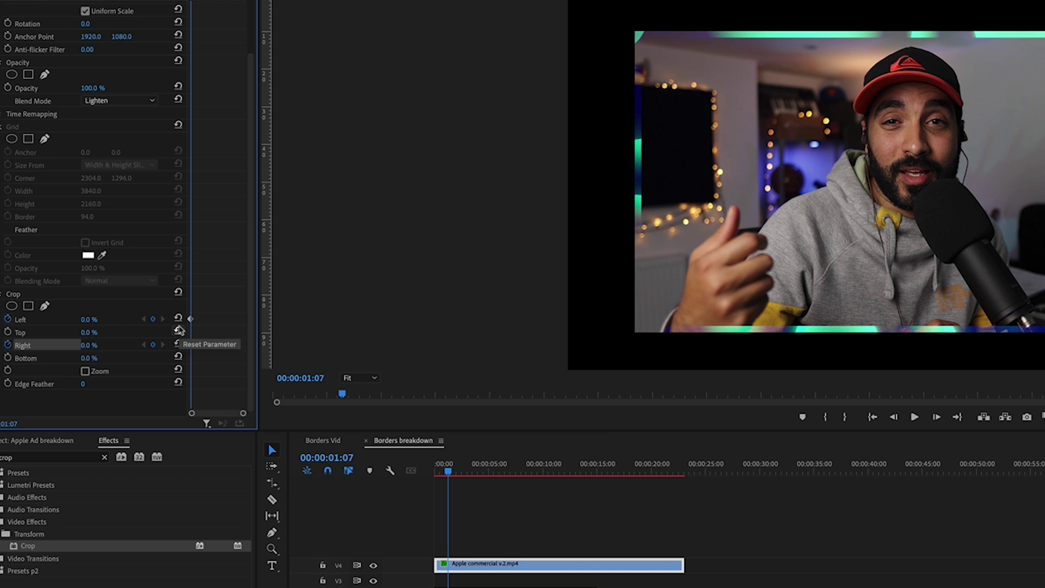
pyautogui.hotkey('shift', 'Right')
pyautogui.hotkey('shift', 'Right')
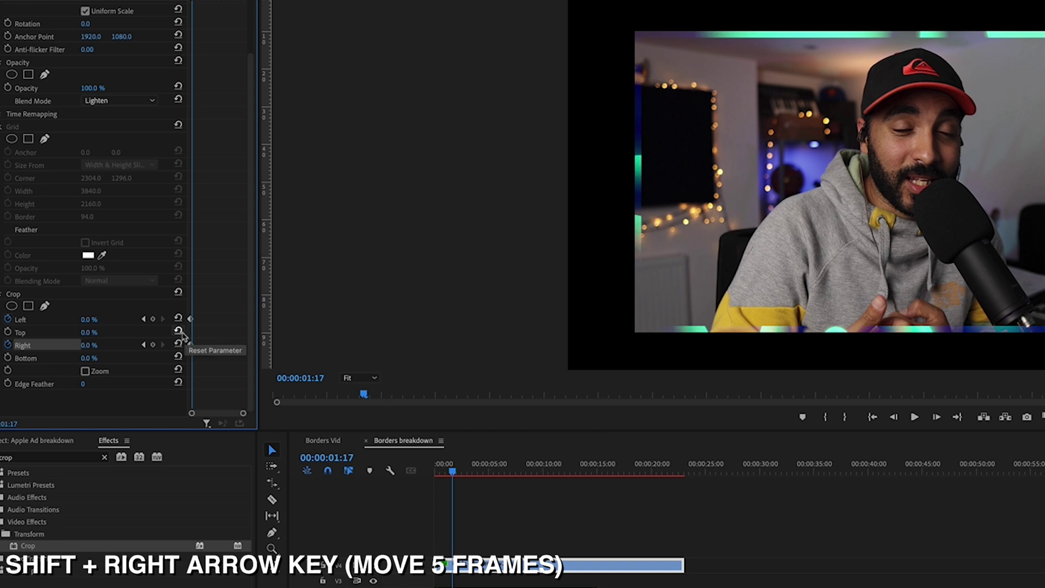
pyautogui.click(153, 318)
pyautogui.click(153, 344)
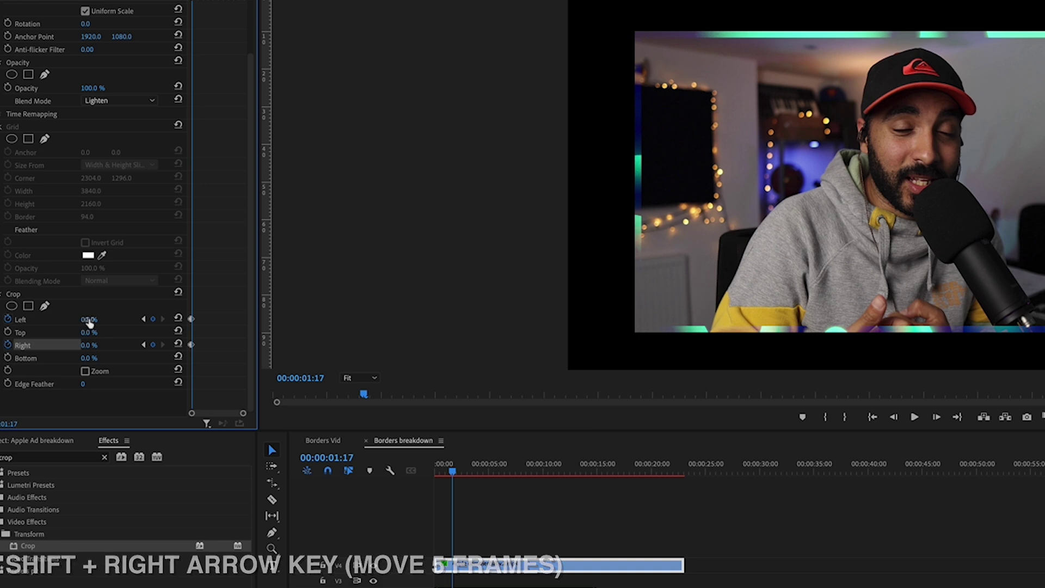
# Set the V4 clip's Crop Left and Right to 25% at 00:00:01:17.
pyautogui.click(89, 320)
pyautogui.write('25')
pyautogui.press('Return')
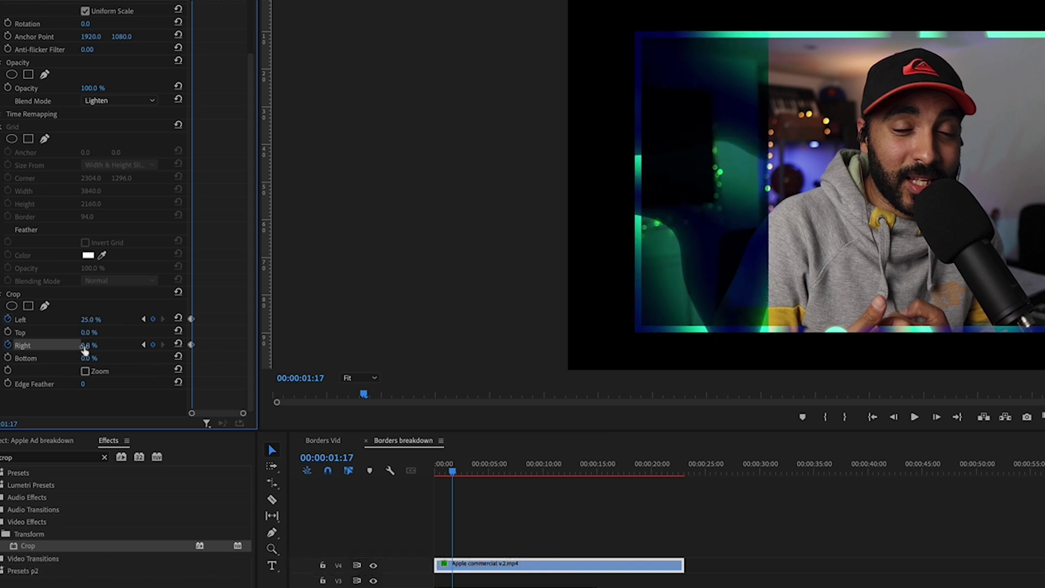
pyautogui.click(97, 343)
pyautogui.write('25')
pyautogui.press('Return')
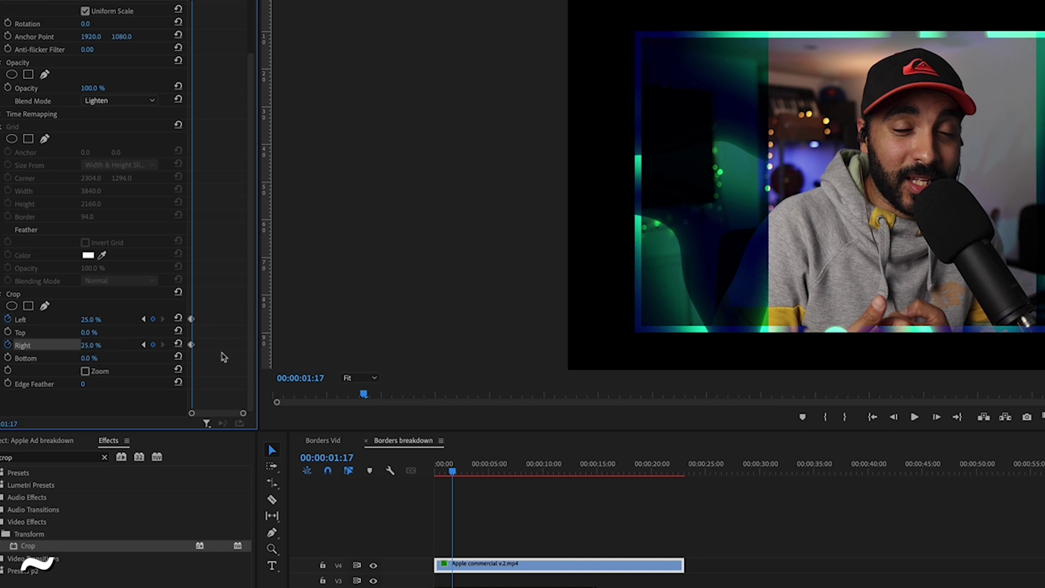
# Apply Ease Out to the first pair of Crop keyframes and Ease In to the second pair.
pyautogui.press('`')
pyautogui.moveTo(412, 356); pyautogui.dragTo(439, 413)
pyautogui.rightClick(437, 402)
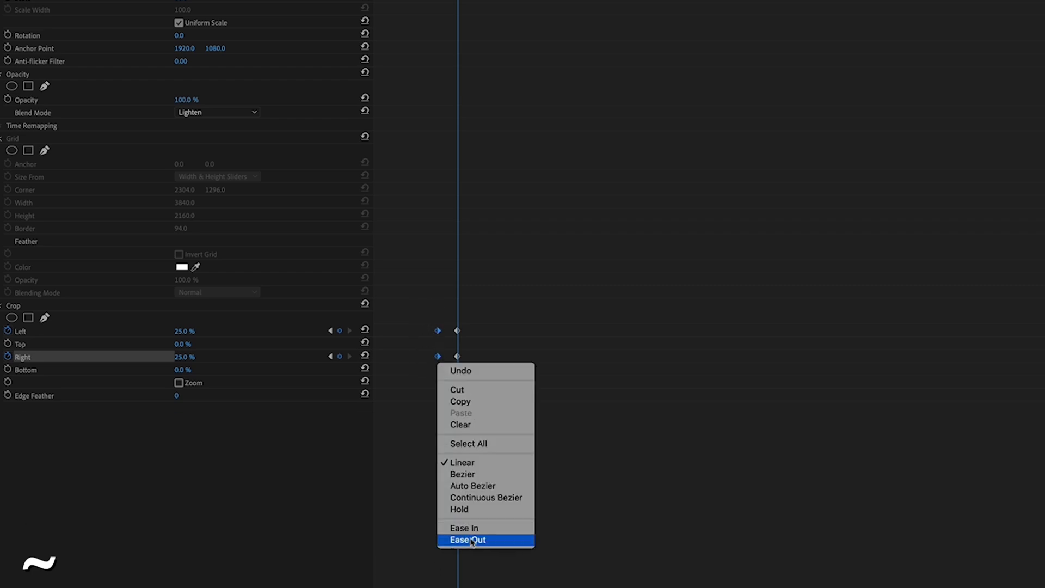
pyautogui.click(482, 579)
pyautogui.rightClick(459, 398)
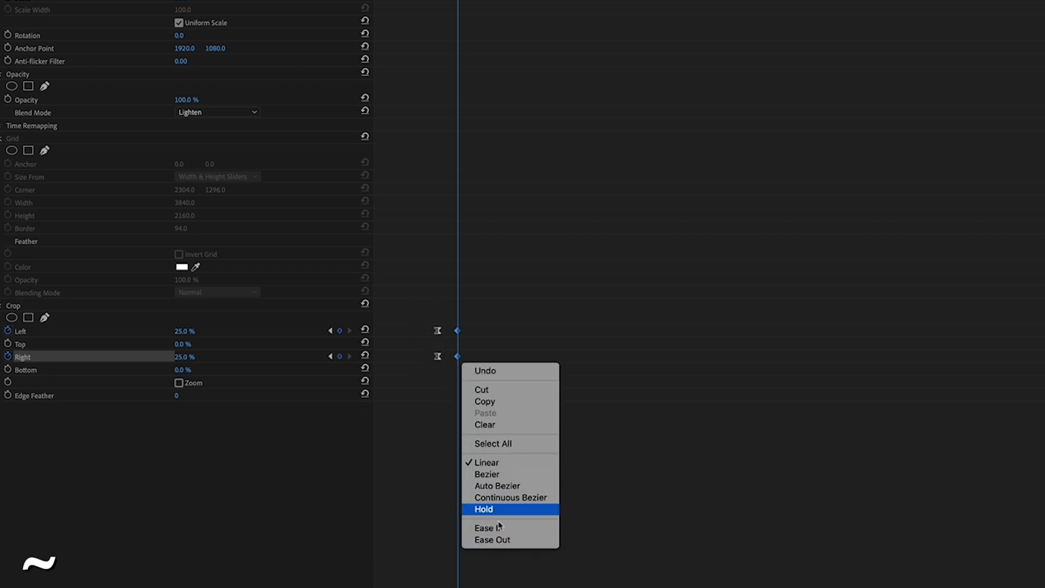
pyautogui.click(498, 528)
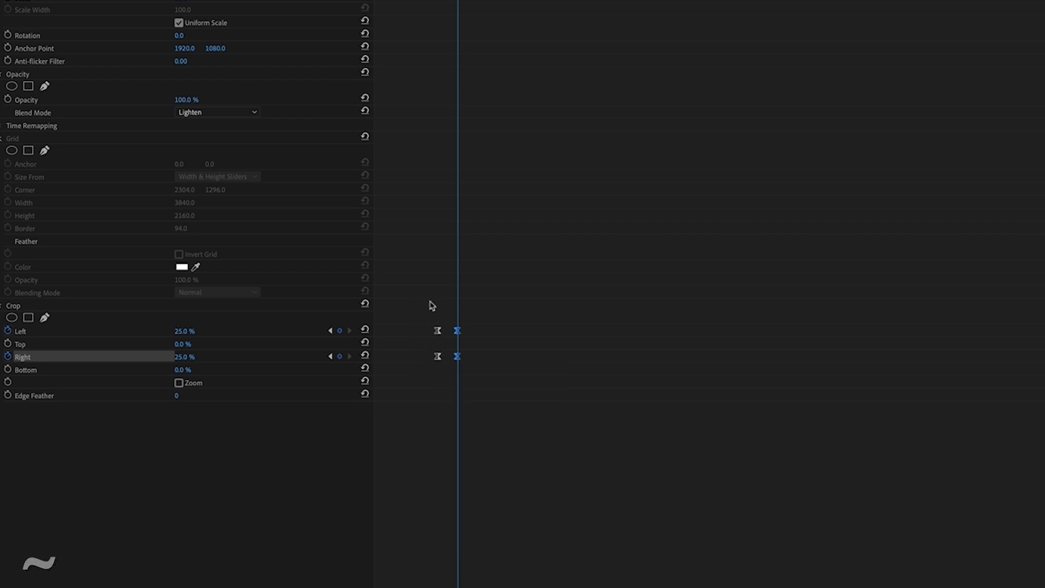
# Adjust the velocity curves of the second Crop Left and Right keyframes and play the sequence from the start.
pyautogui.click(2, 353)
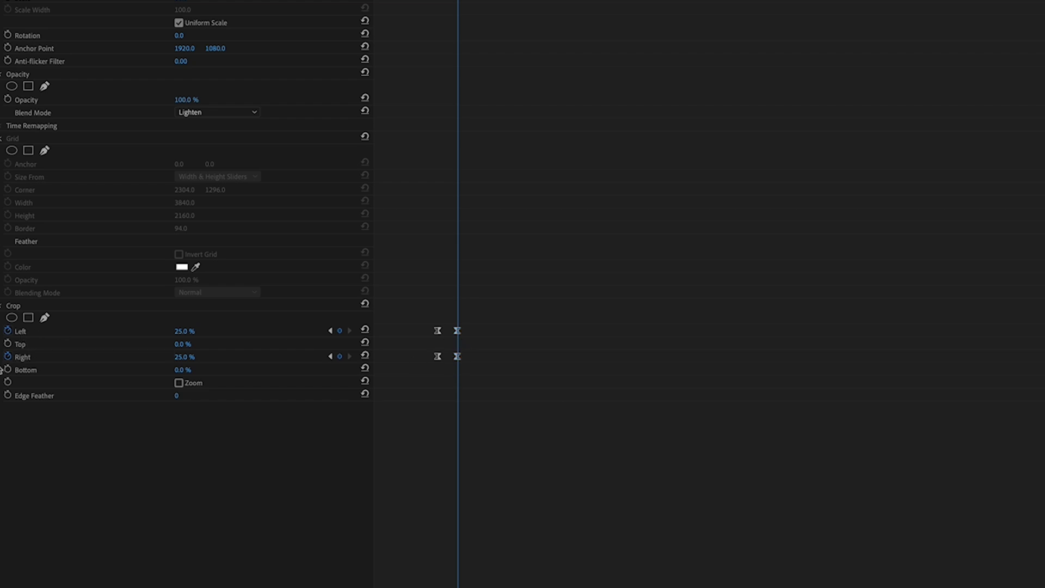
pyautogui.click(1, 332)
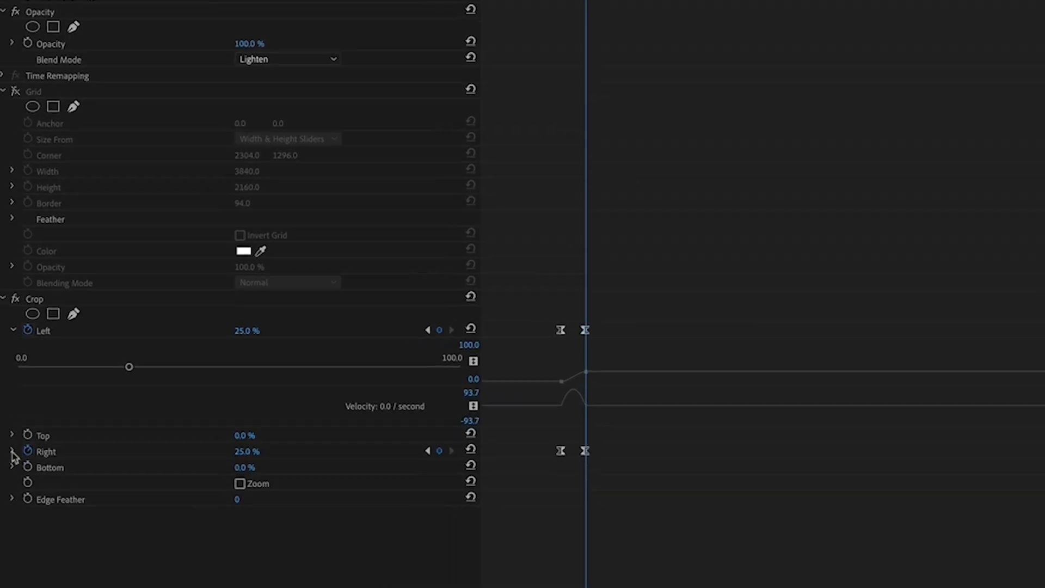
pyautogui.click(1, 429)
pyautogui.click(602, 330)
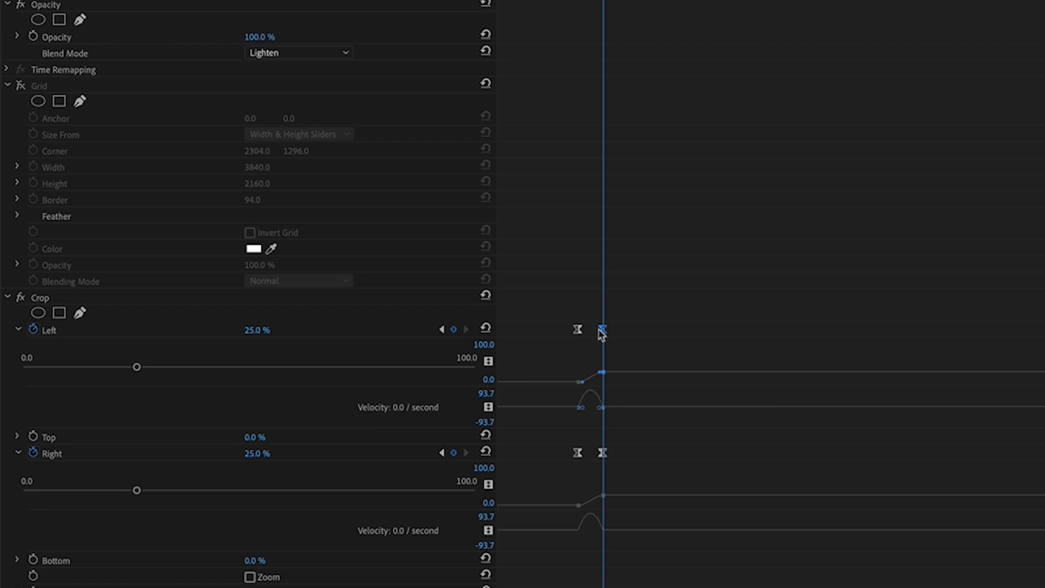
pyautogui.moveTo(594, 407); pyautogui.dragTo(592, 406)
pyautogui.click(602, 452)
pyautogui.press('`')
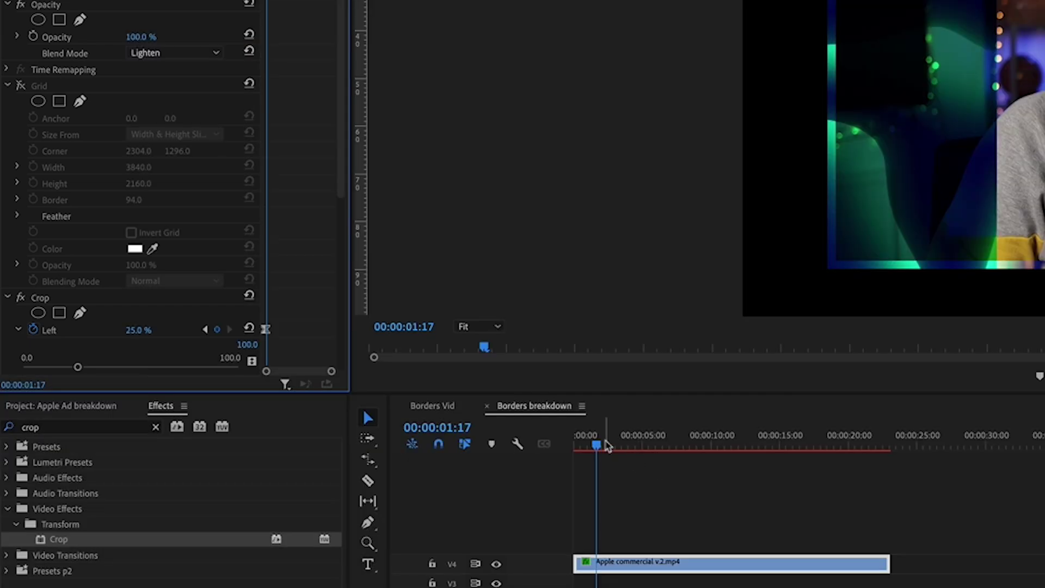
pyautogui.moveTo(602, 445); pyautogui.dragTo(546, 449)
pyautogui.press('space')
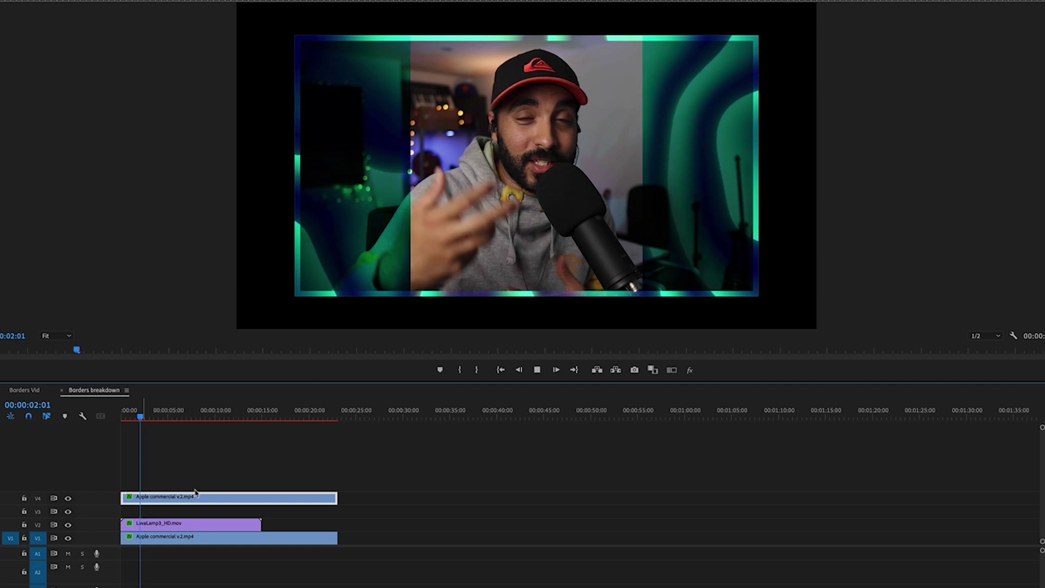
pyautogui.press('space')
# Copy the animated Crop effect from the V4 clip to the V1 clip and play the sequence from the start.
pyautogui.click(527, 163)
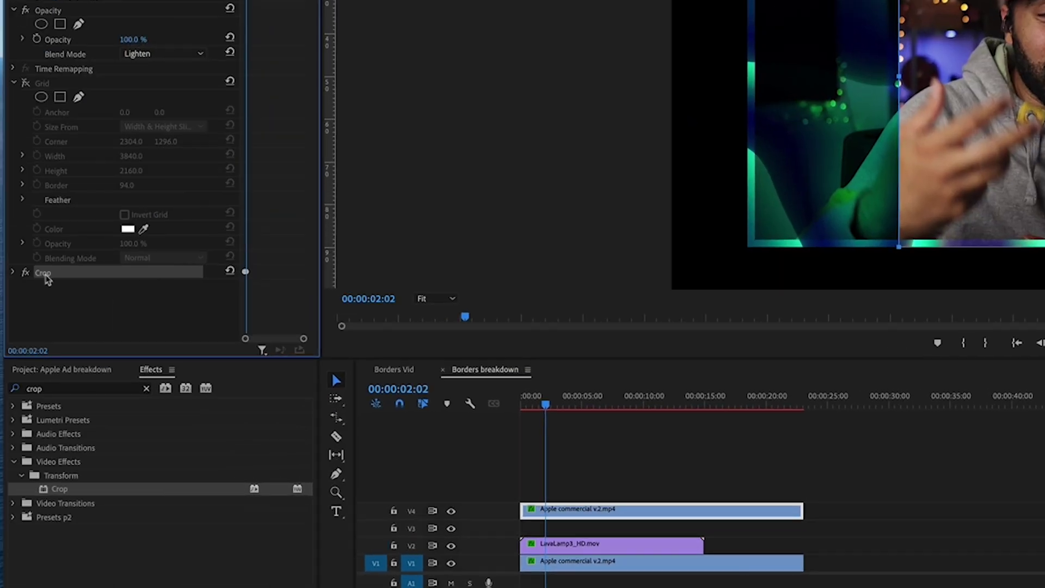
pyautogui.click(555, 564)
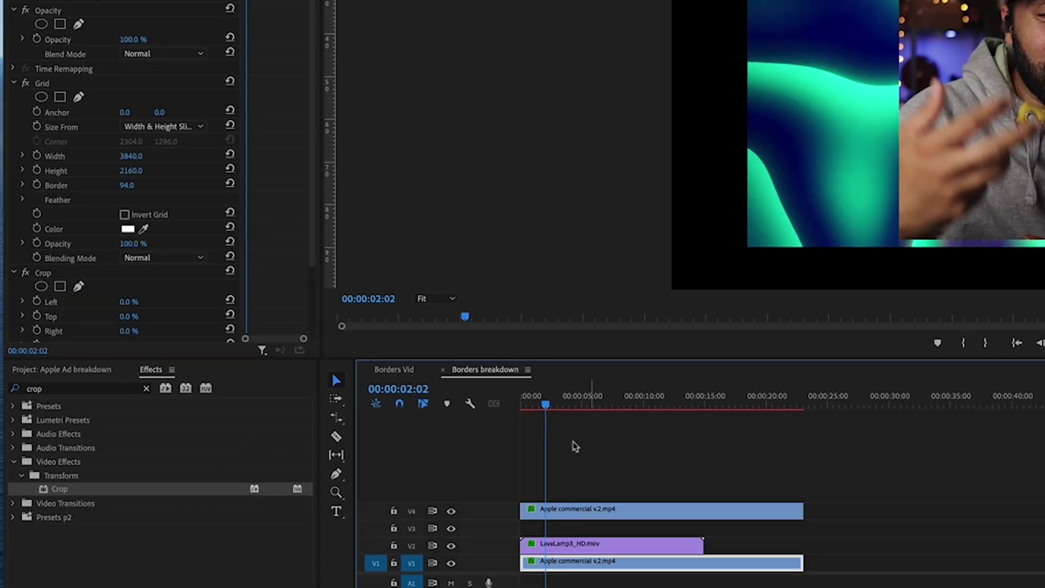
pyautogui.moveTo(551, 402); pyautogui.dragTo(482, 401)
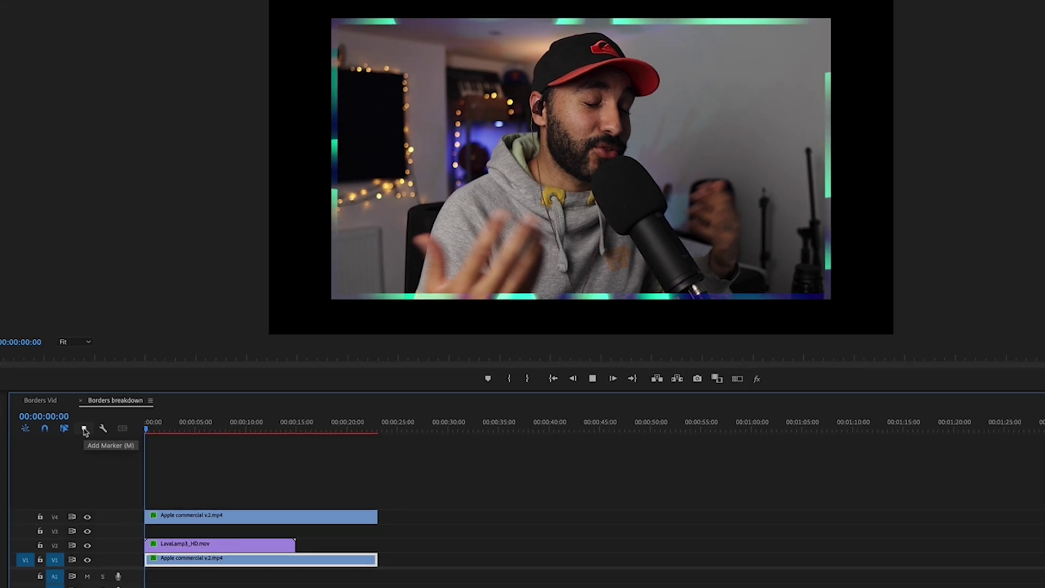
pyautogui.press('space')
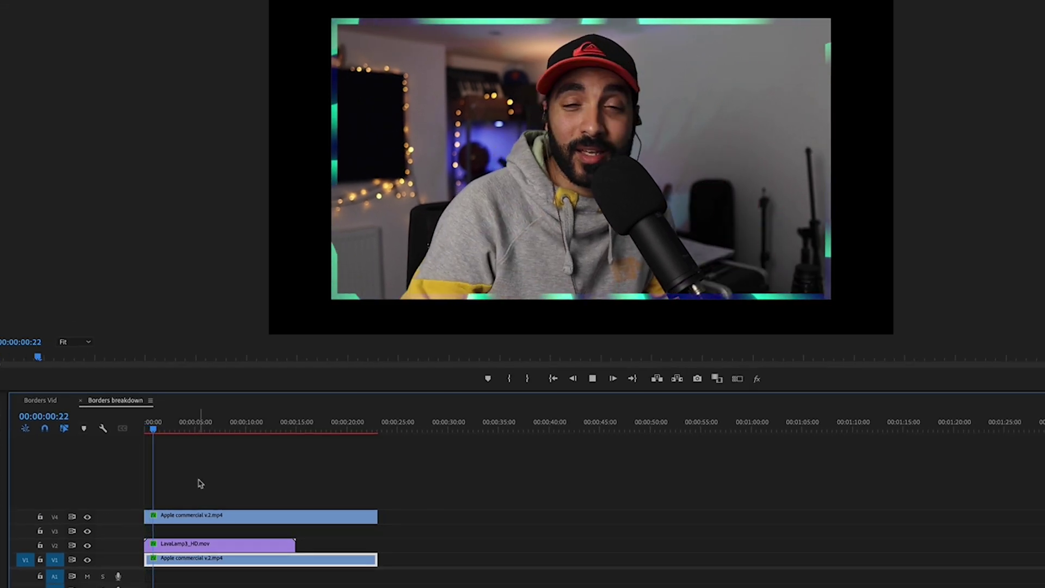
pyautogui.press('space')
# Keyframe the lava lamp clip's Crop Left and Right at 0% from 00:00:01:10, and set both to 24% at their second keyframes.
pyautogui.moveTo(166, 428)
pyautogui.mouseDown()
pyautogui.moveTo(145, 432)
pyautogui.moveTo(158, 433)
pyautogui.mouseUp()
pyautogui.click(184, 546)
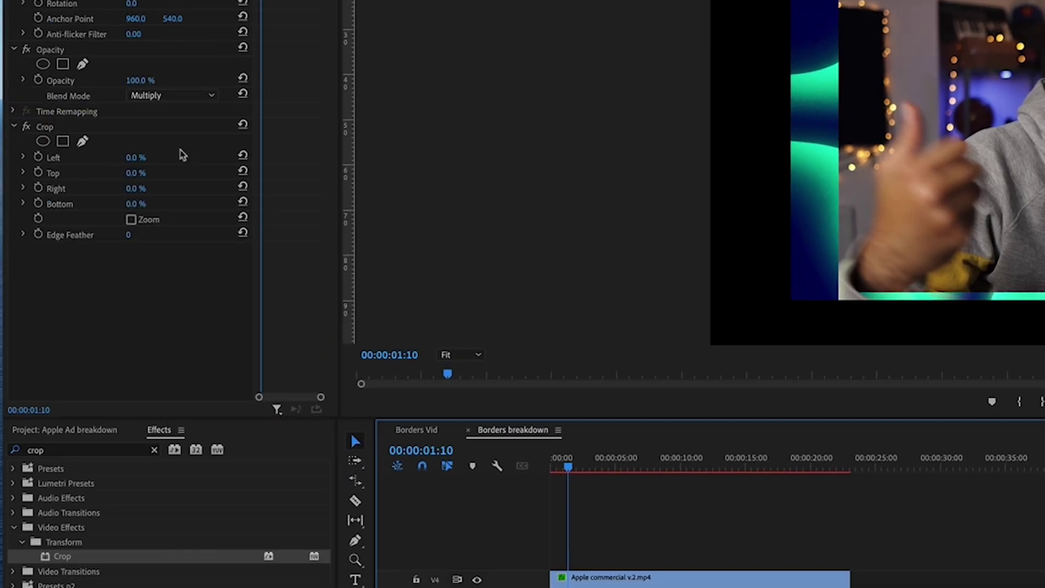
pyautogui.click(38, 157)
pyautogui.click(38, 188)
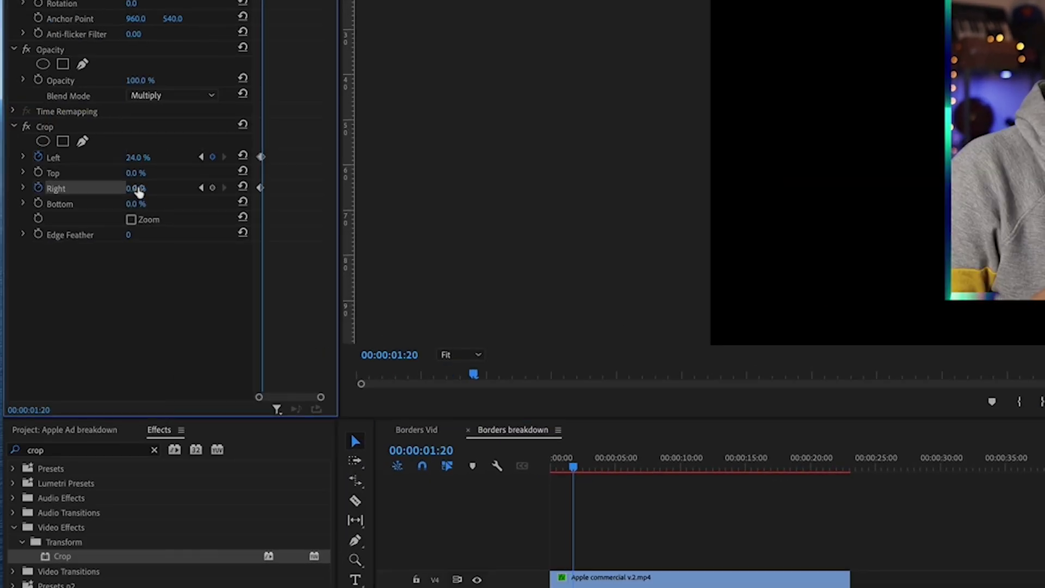
pyautogui.click(146, 187)
pyautogui.write('24')
pyautogui.press('Return')
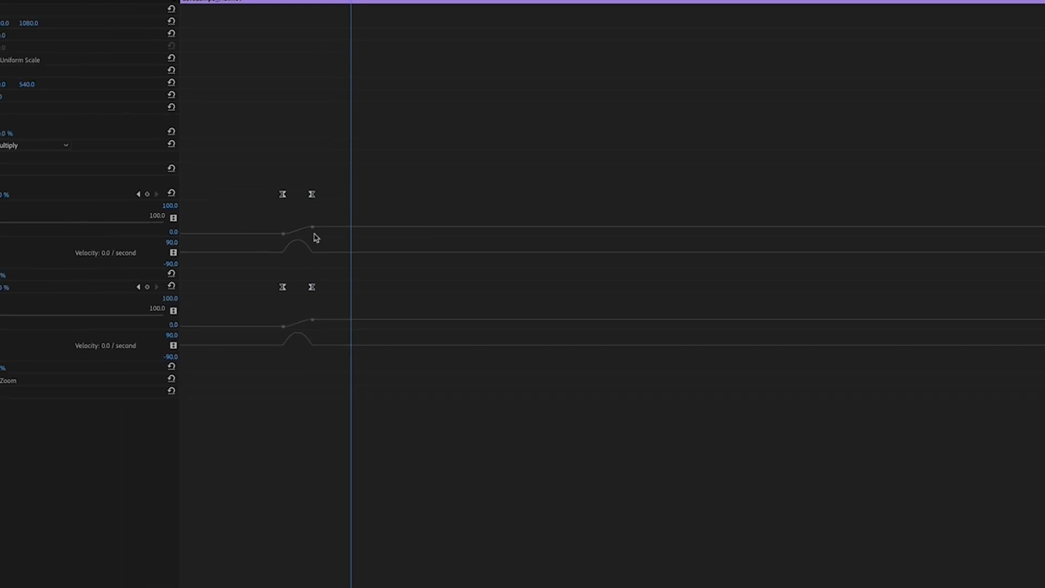
# Adjust the velocity curves of the lava lamp clip's second Crop Left and Right keyframes and play back the border animation.
pyautogui.click(223, 196)
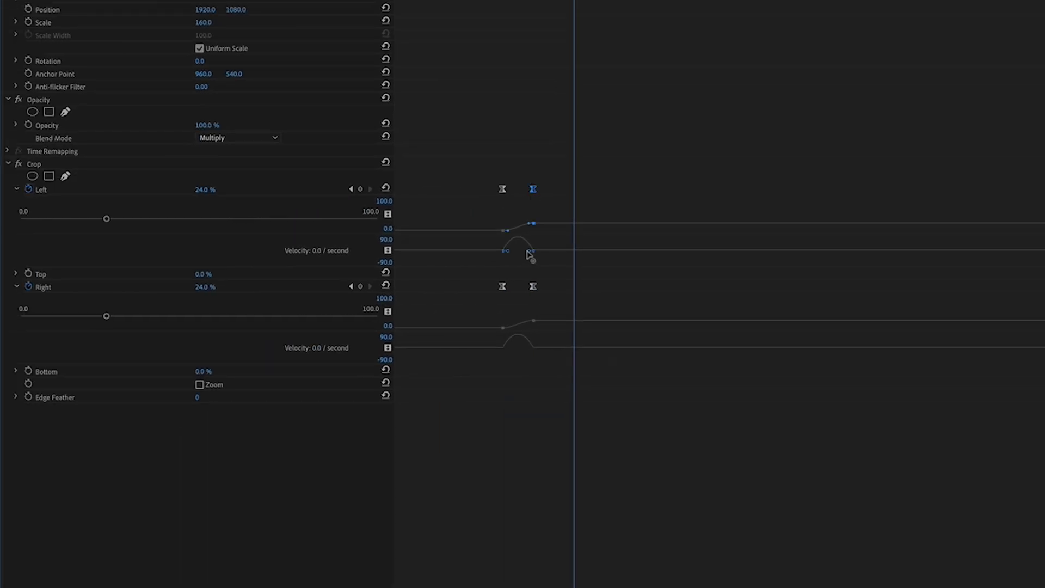
pyautogui.click(533, 286)
pyautogui.moveTo(527, 351); pyautogui.dragTo(527, 343)
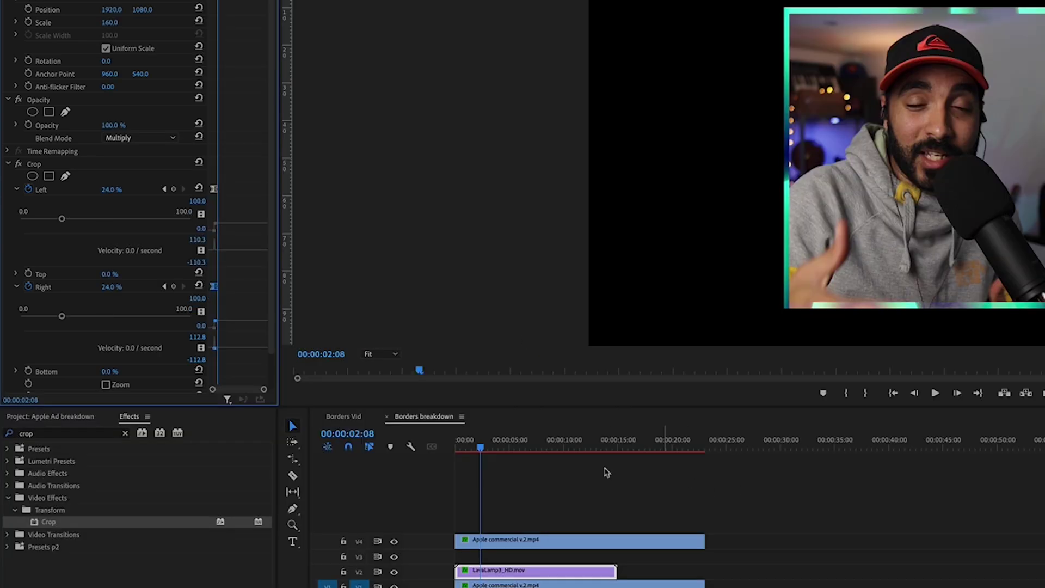
pyautogui.press('space')
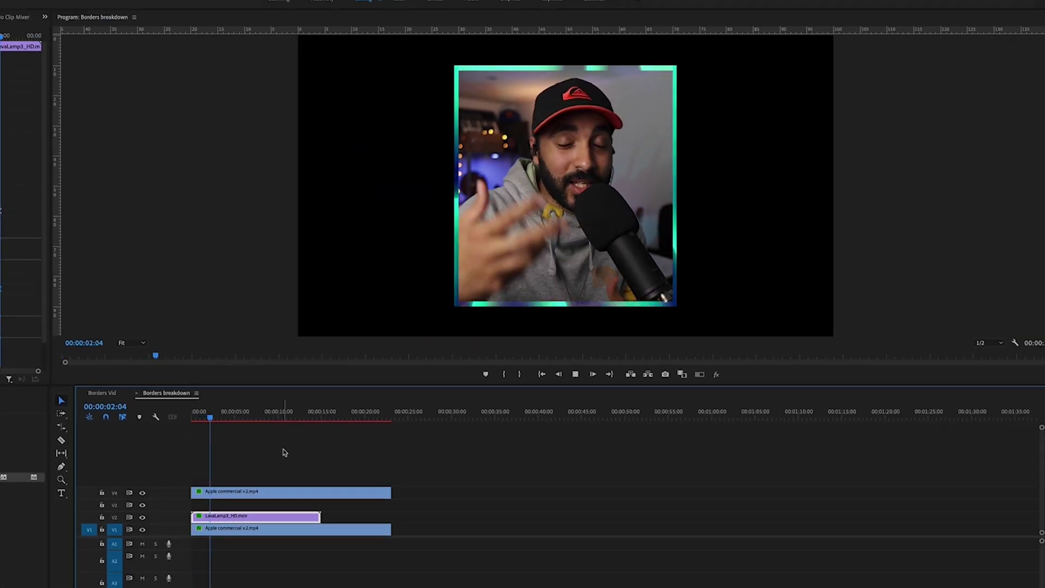
pyautogui.press('space')
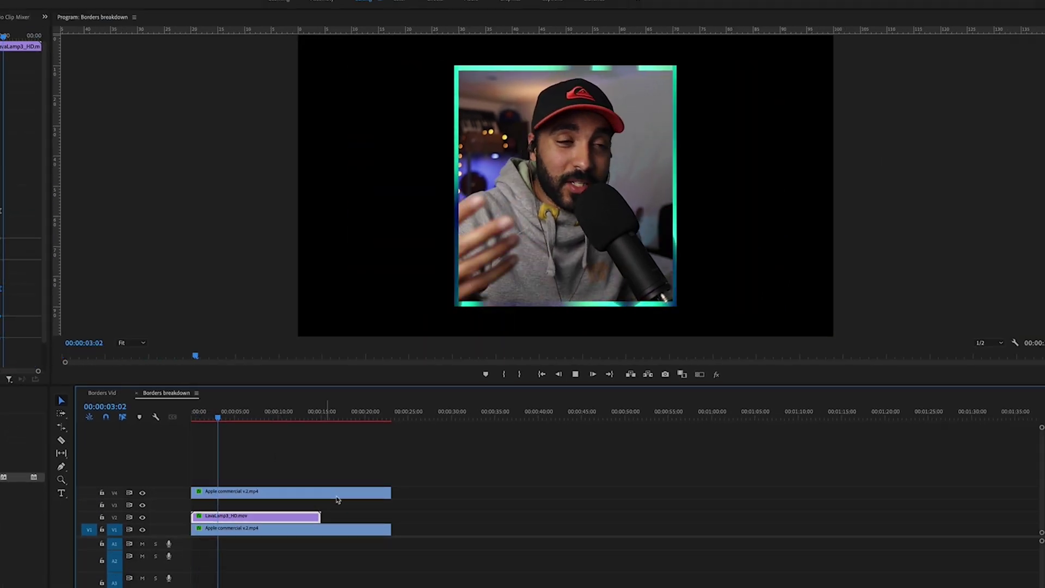